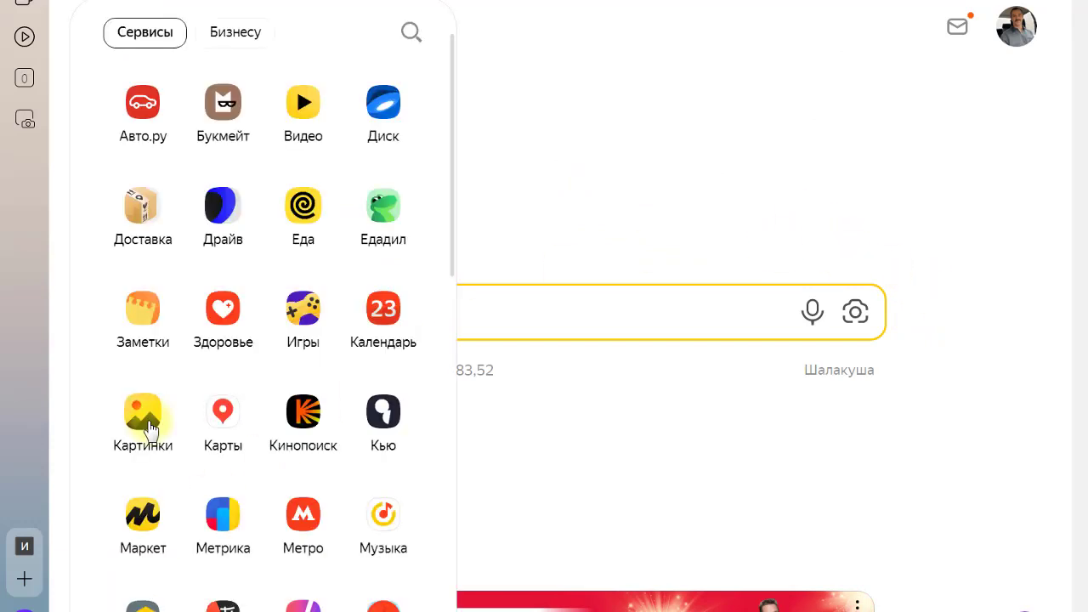
Open the Картинки service and search for "шарики воздушные картинки".
left_click(143, 416)
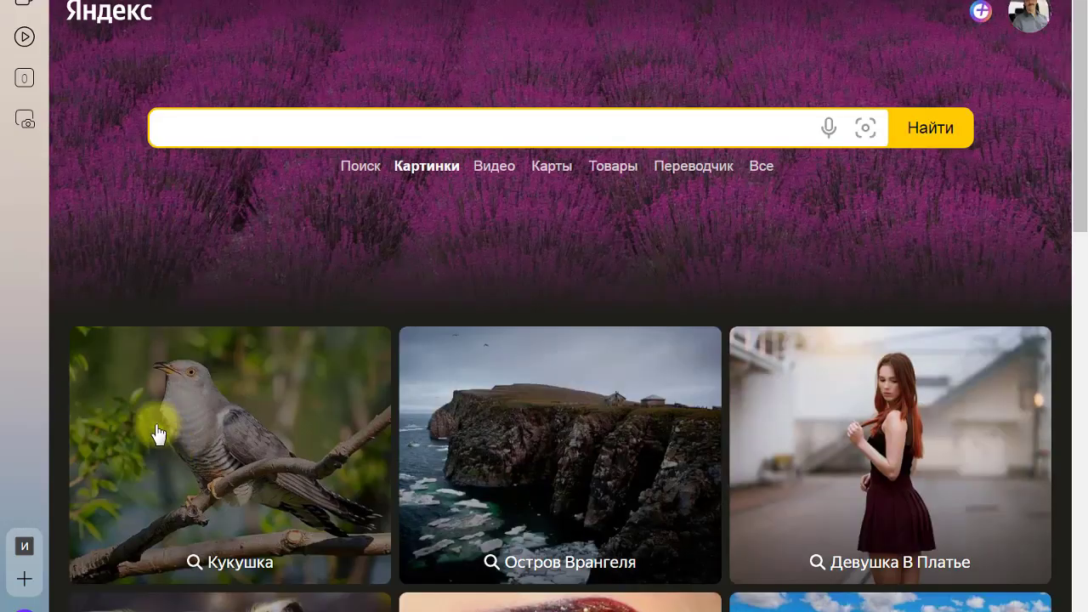
left_click(210, 136)
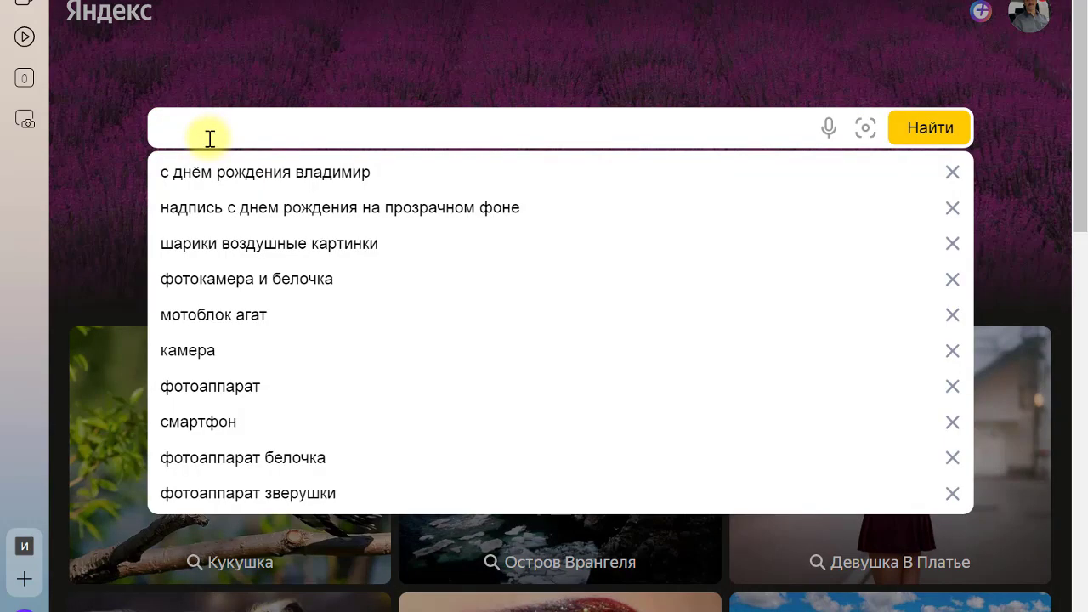
type("Шарики")
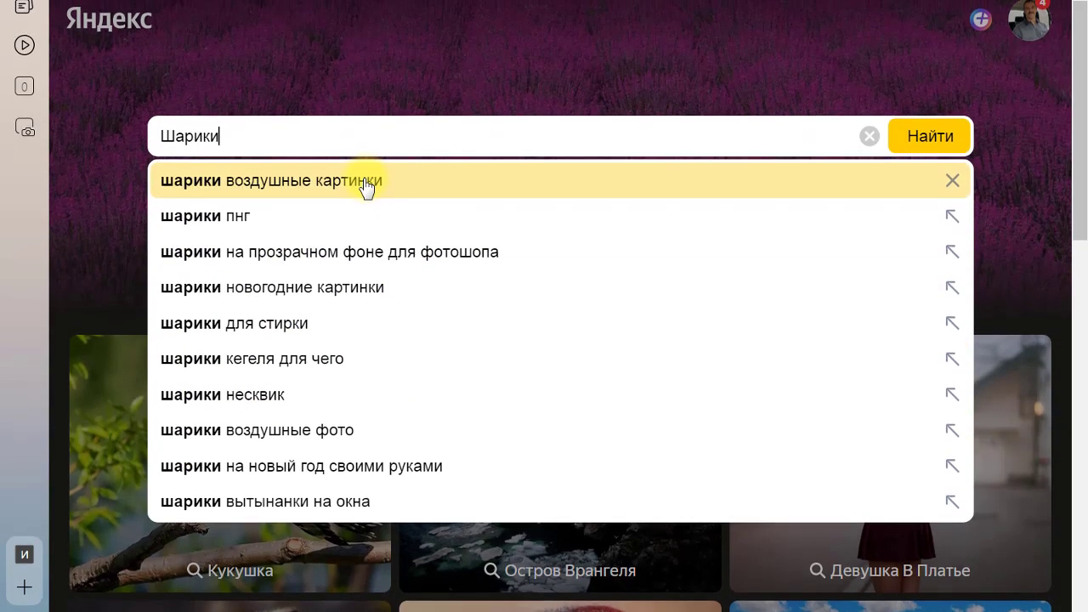
left_click(365, 183)
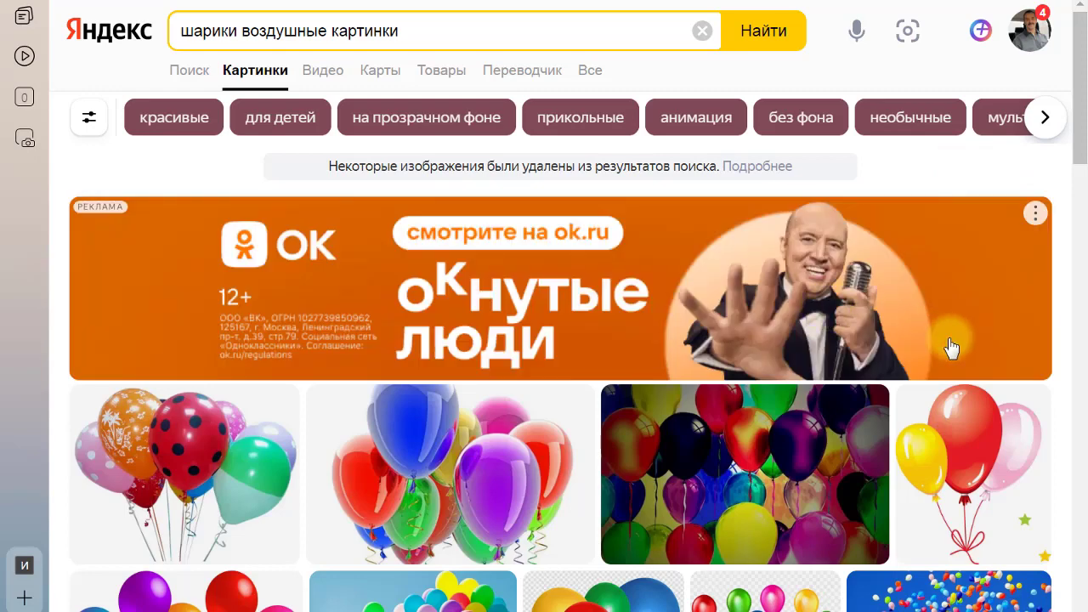
Filter the balloon picture results to show only PNG files.
scroll(1059, 500, "down", 4)
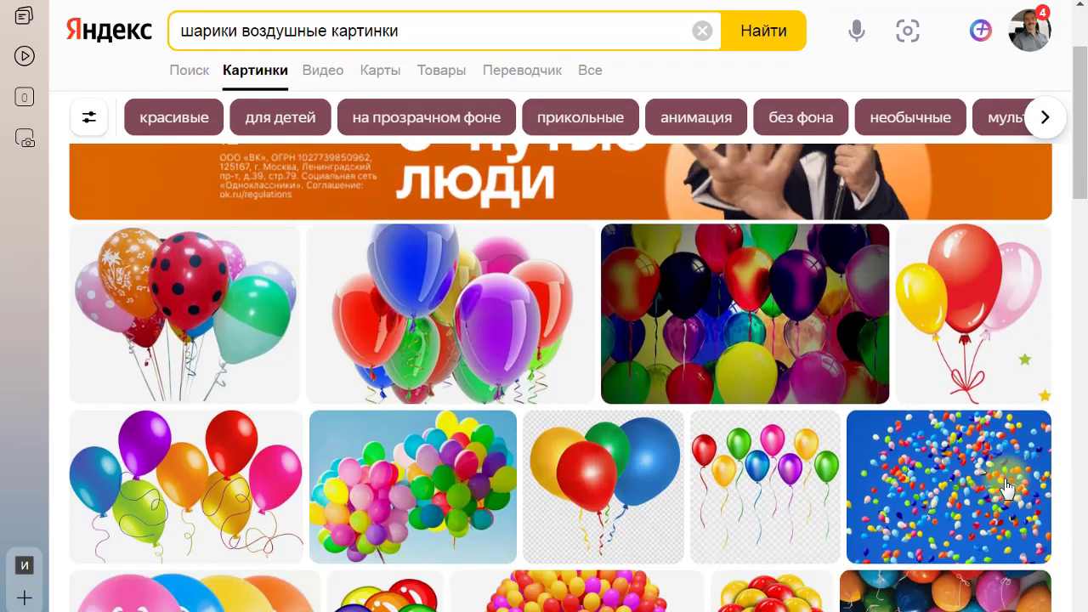
mouse_move(1006, 476)
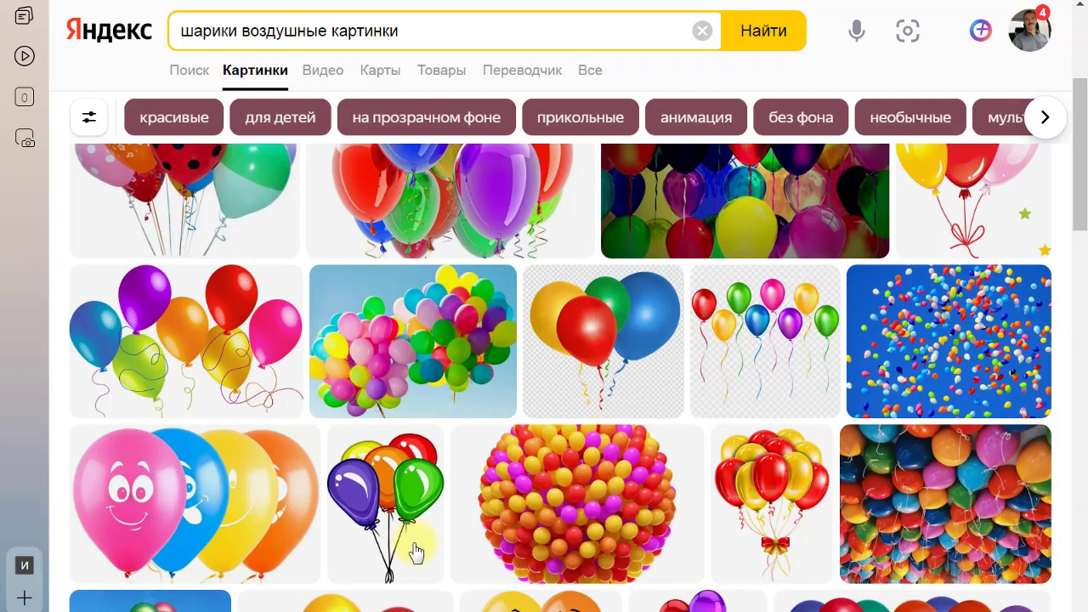
mouse_move(407, 523)
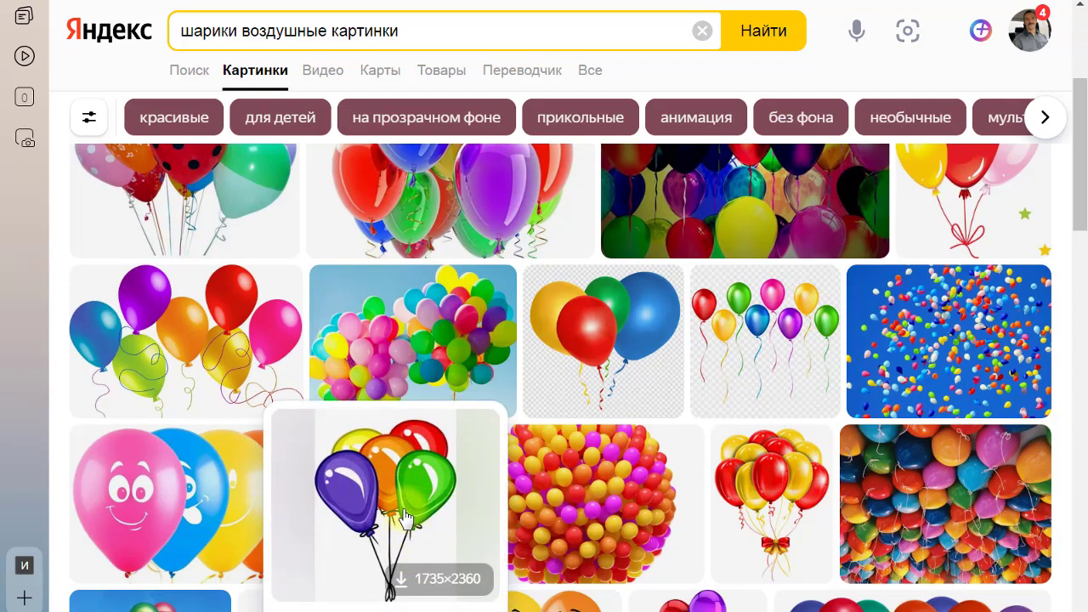
mouse_move(303, 323)
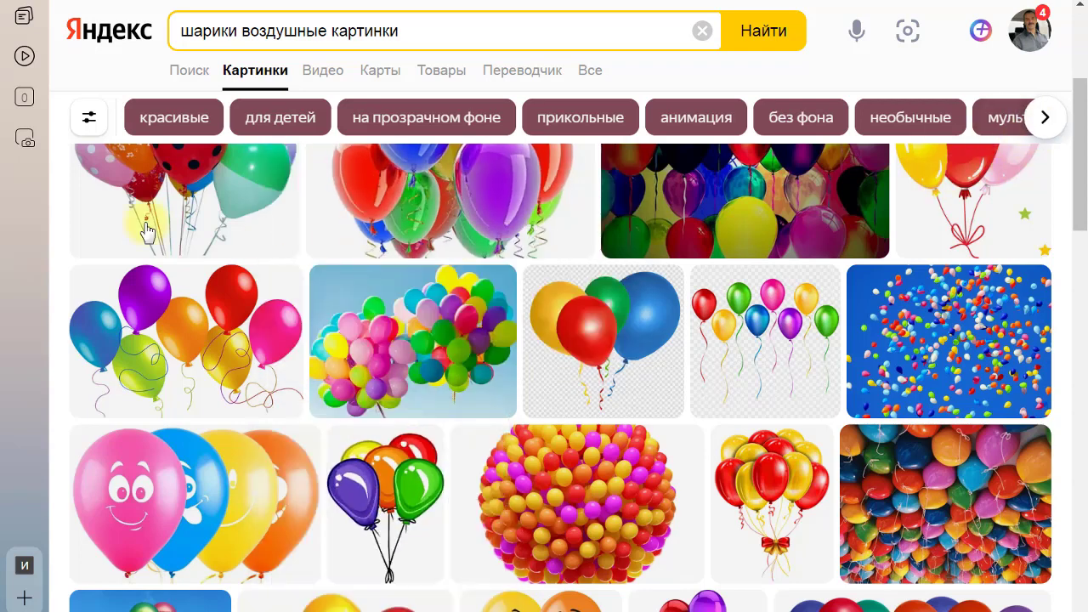
left_click(89, 117)
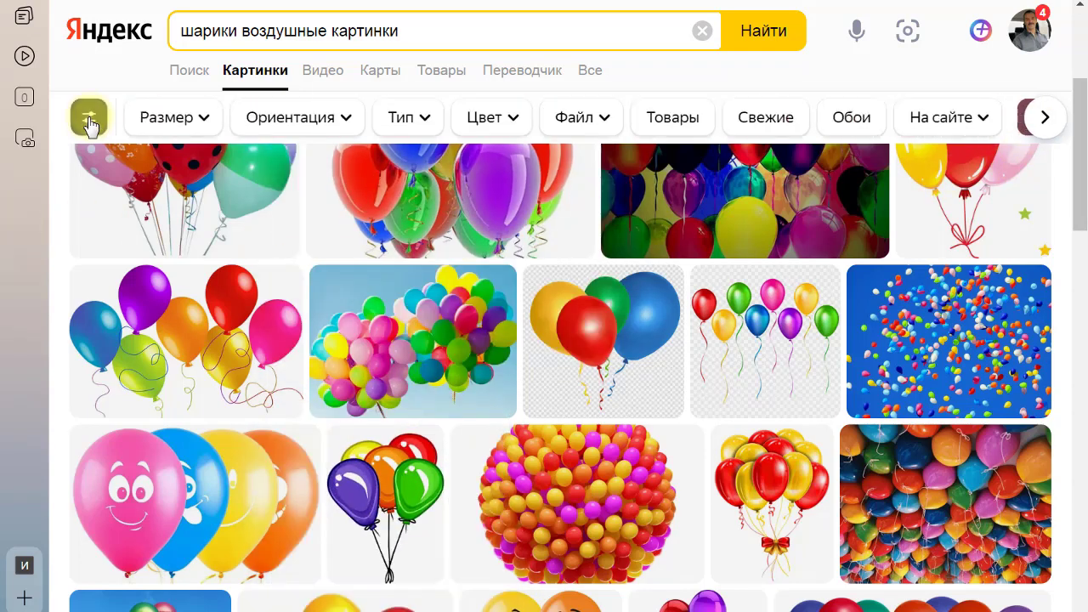
left_click(602, 125)
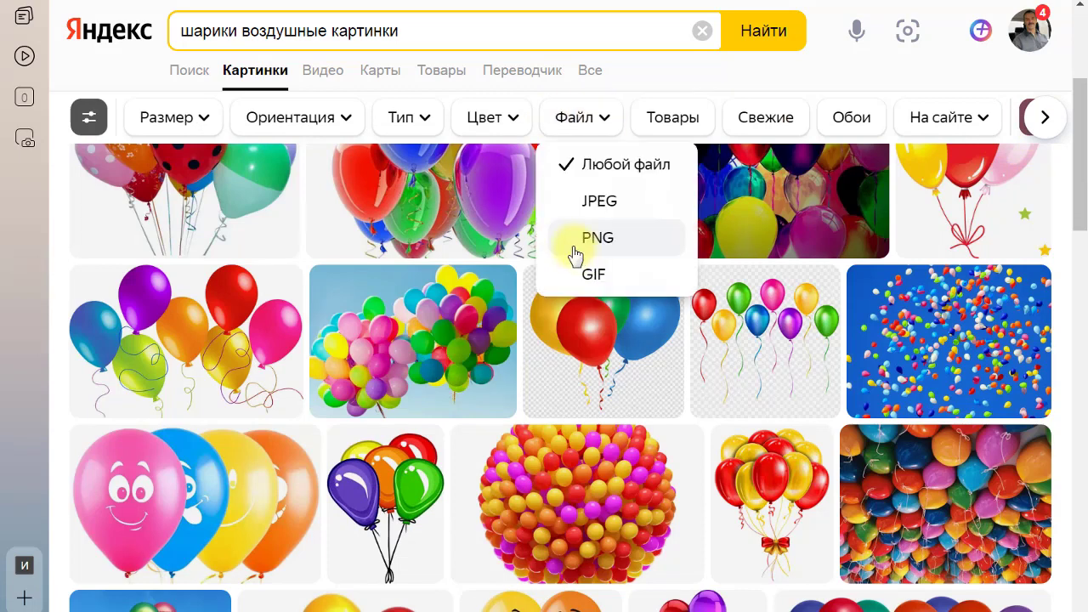
left_click(595, 239)
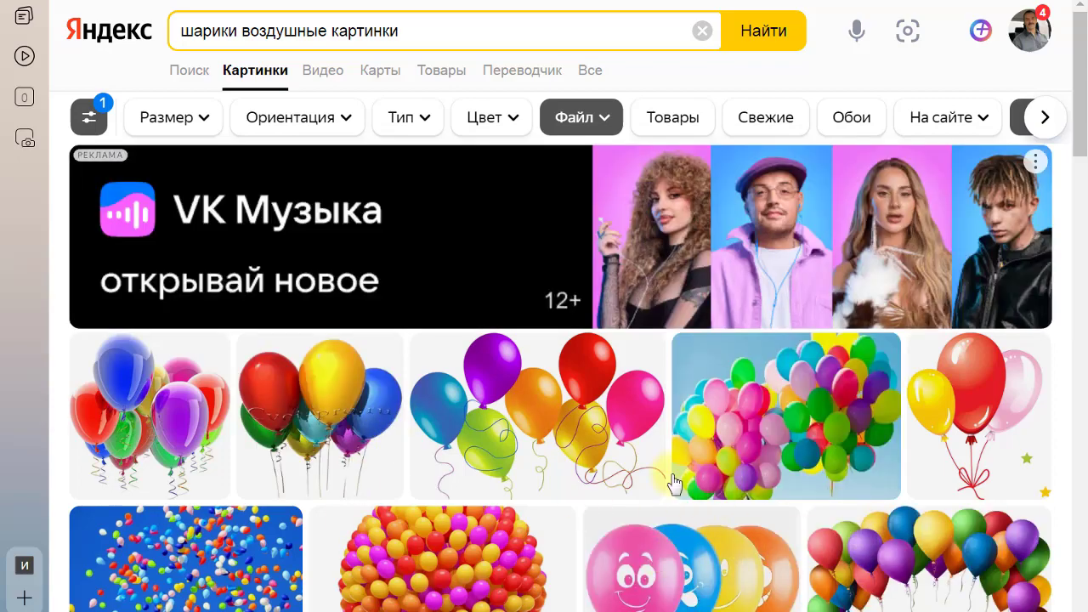
Browse the PNG results and open the preview of the seven-balloon picture on a transparent background from kartinkin.net.
scroll(595, 476, "down", 3)
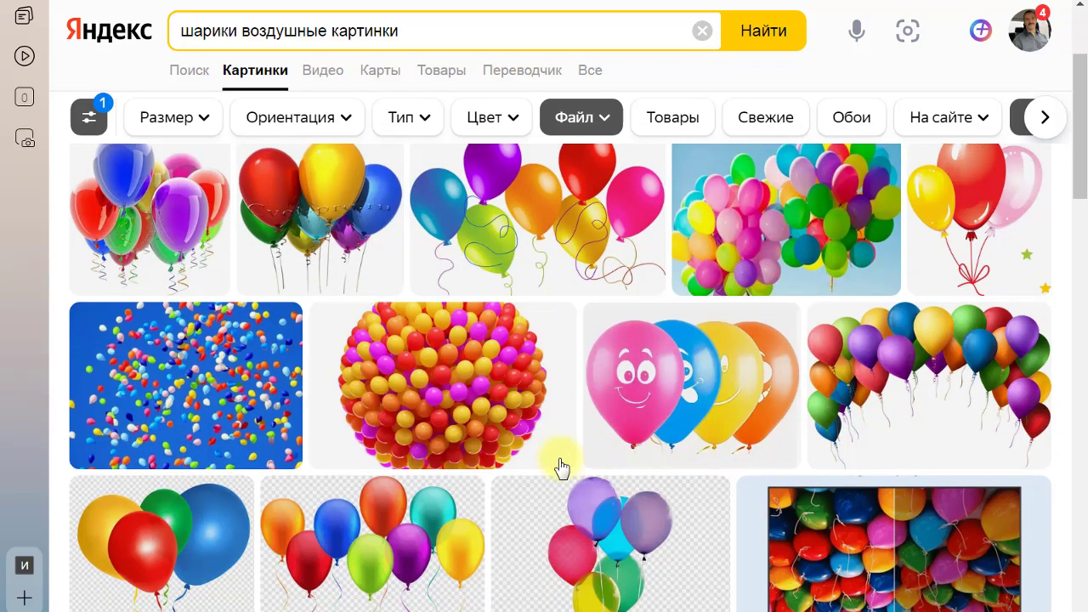
mouse_move(554, 448)
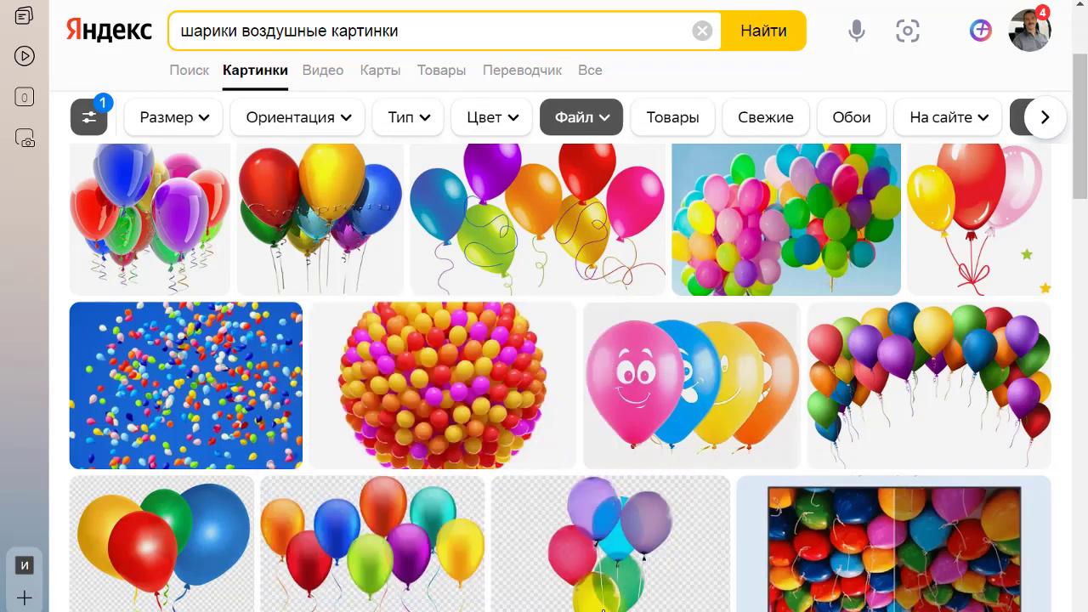
mouse_move(722, 563)
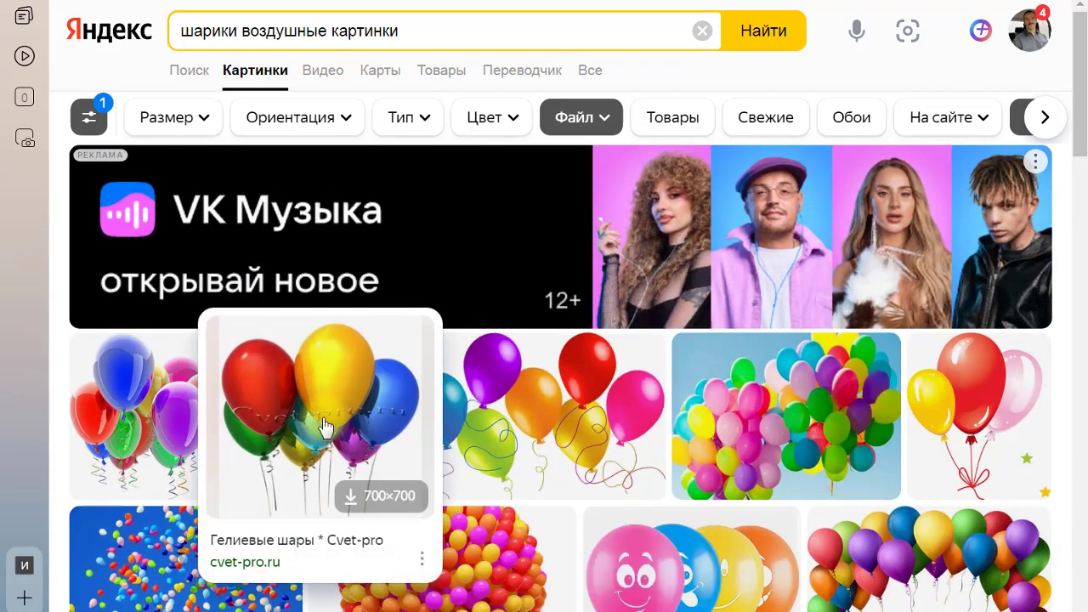
left_click(323, 421)
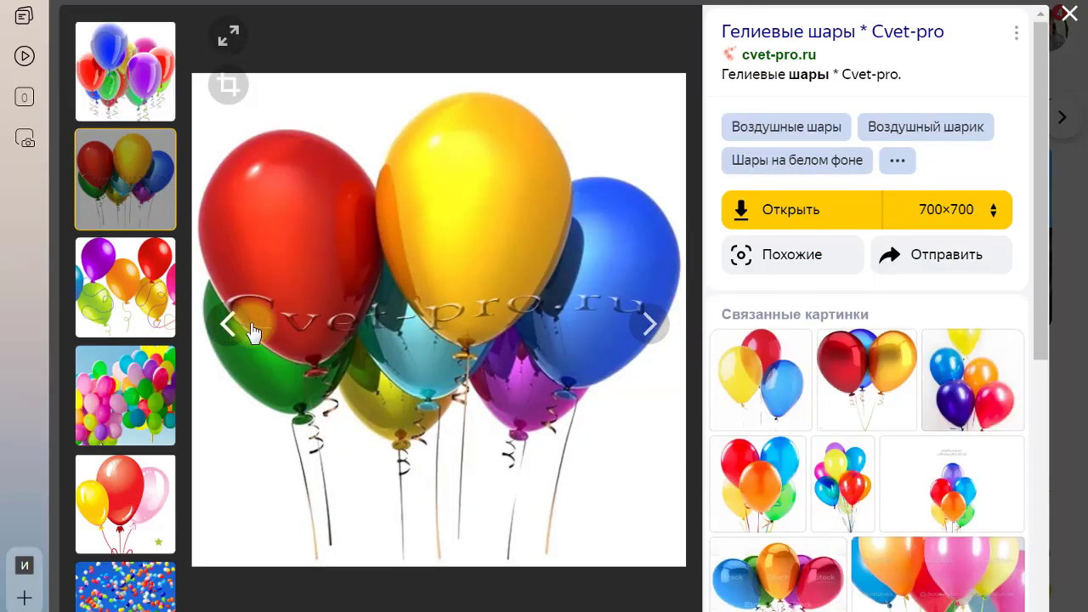
left_click(648, 325)
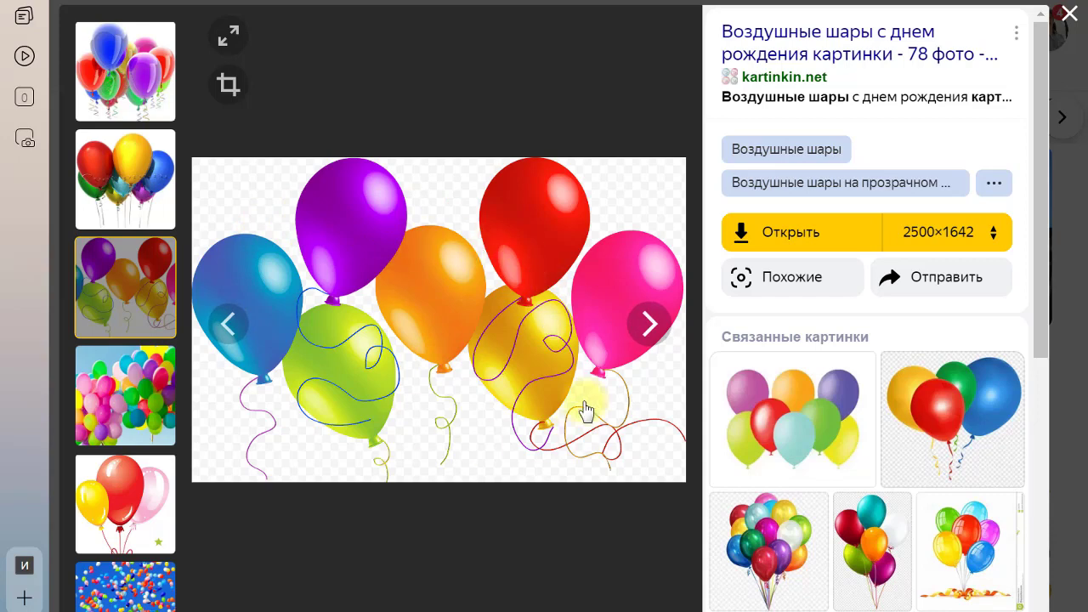
Save the previewed seven-balloon picture as a PNG image named 6.
right_click(436, 212)
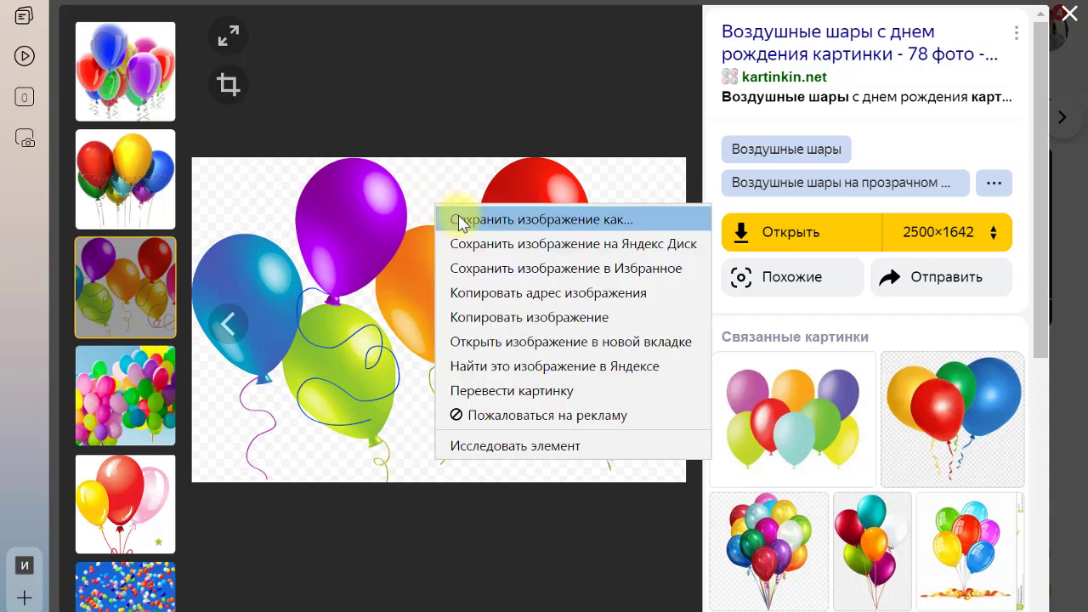
left_click(459, 220)
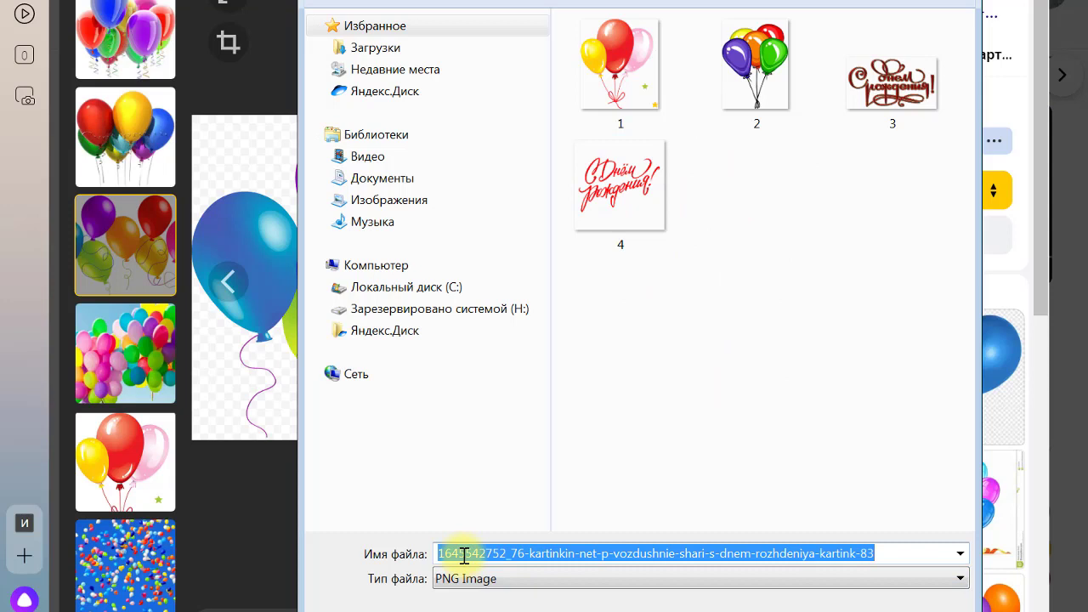
type("6")
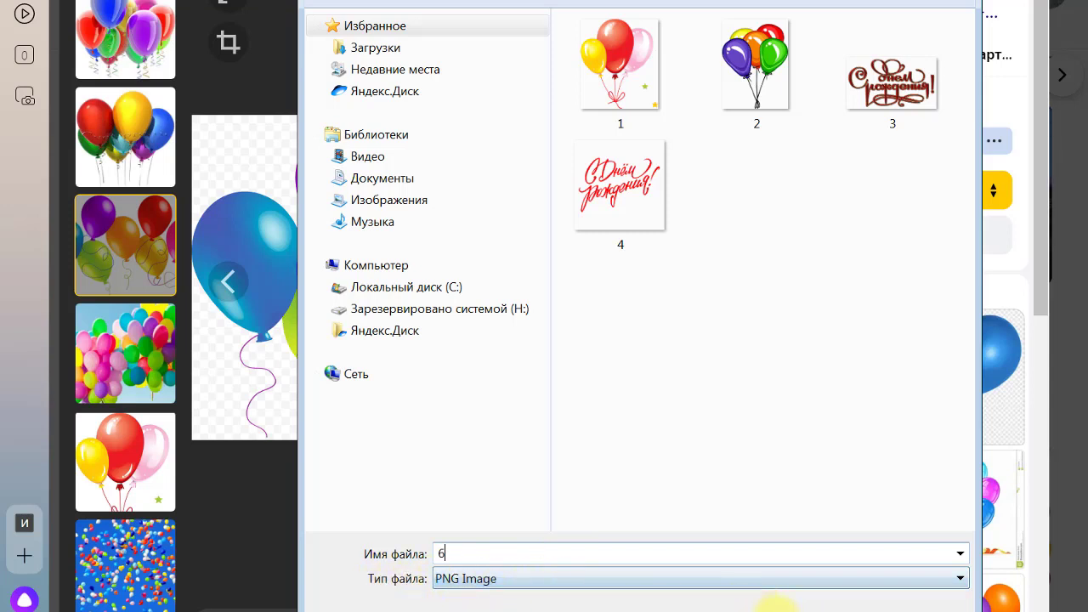
left_click(790, 609)
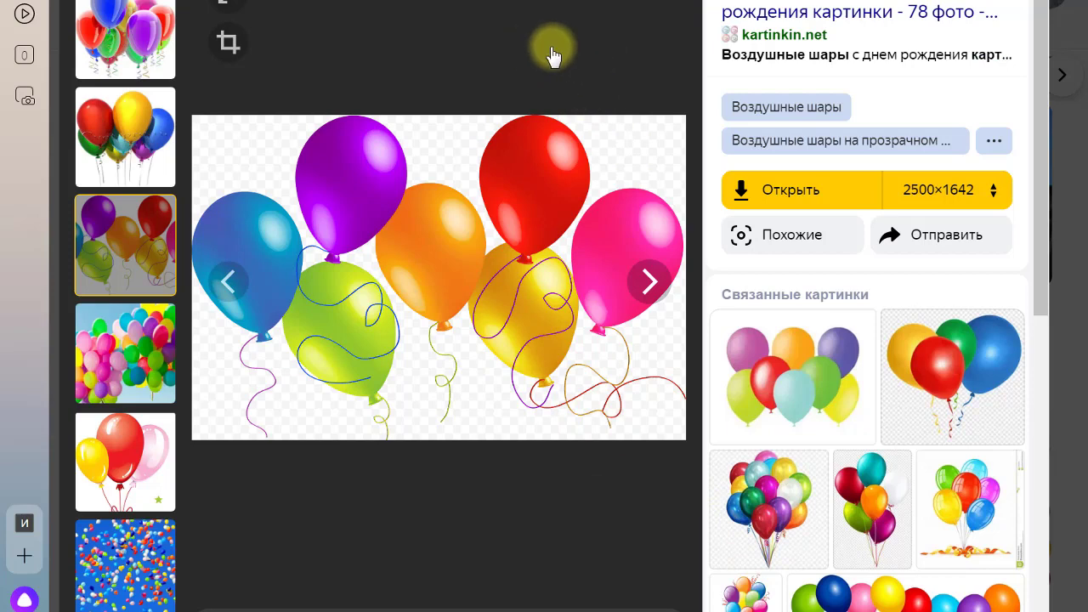
Close the balloon preview and search the pictures for "надпись с днем рождения на прозрачном фоне".
left_click(673, 158)
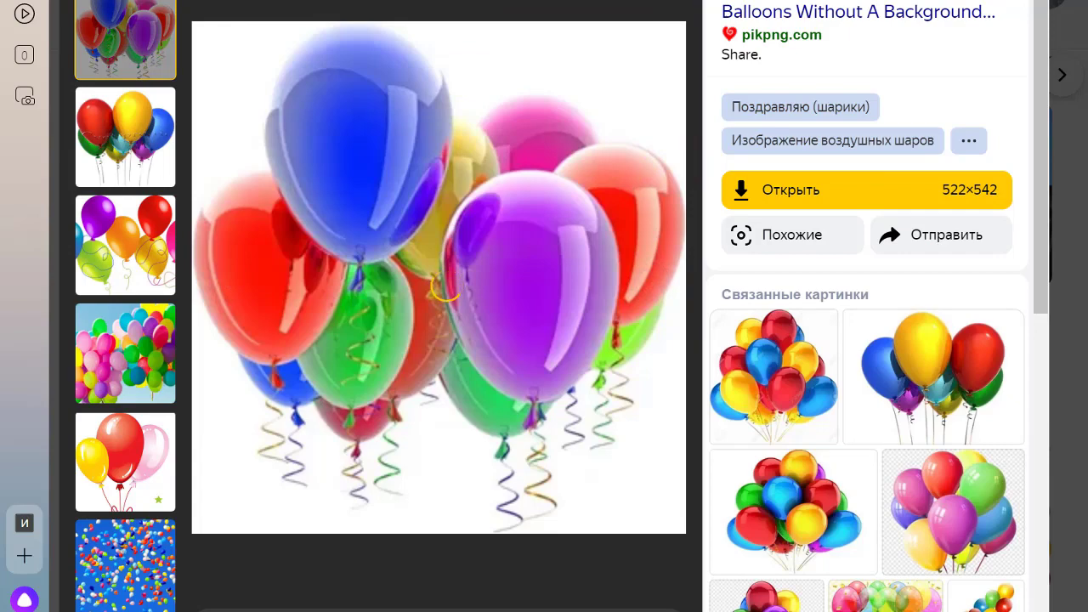
left_click(388, 17)
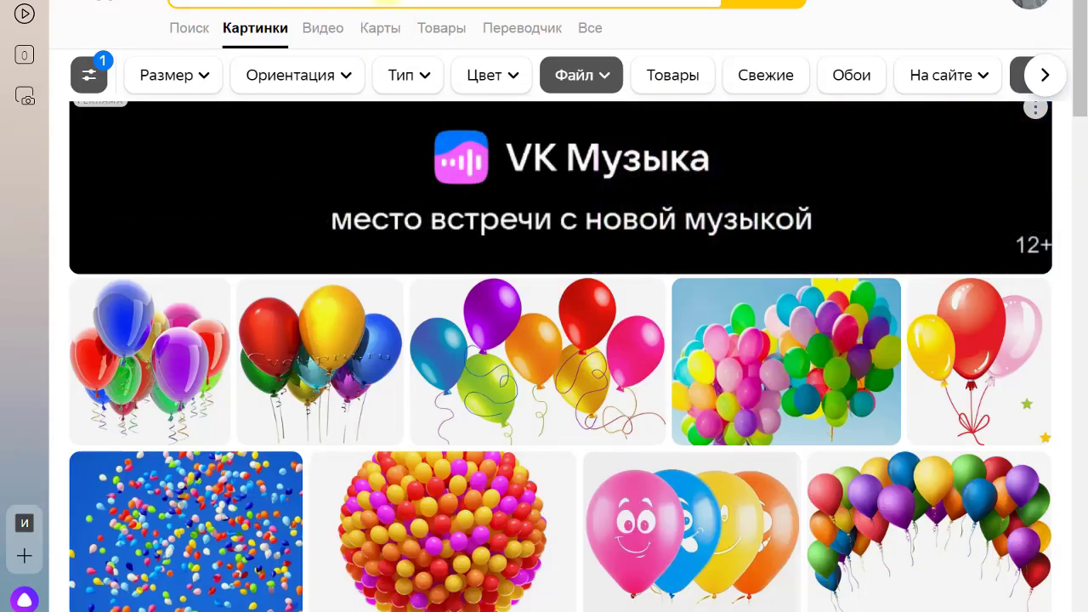
scroll(413, 2, "up", 2)
left_click(414, 66)
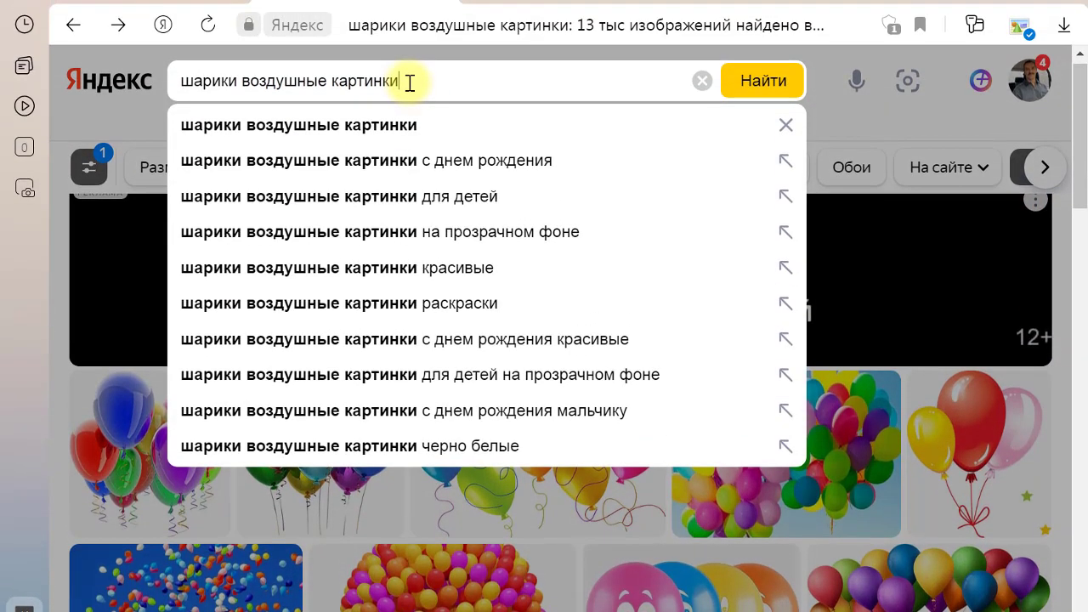
key("ctrl+a")
type("Надпись")
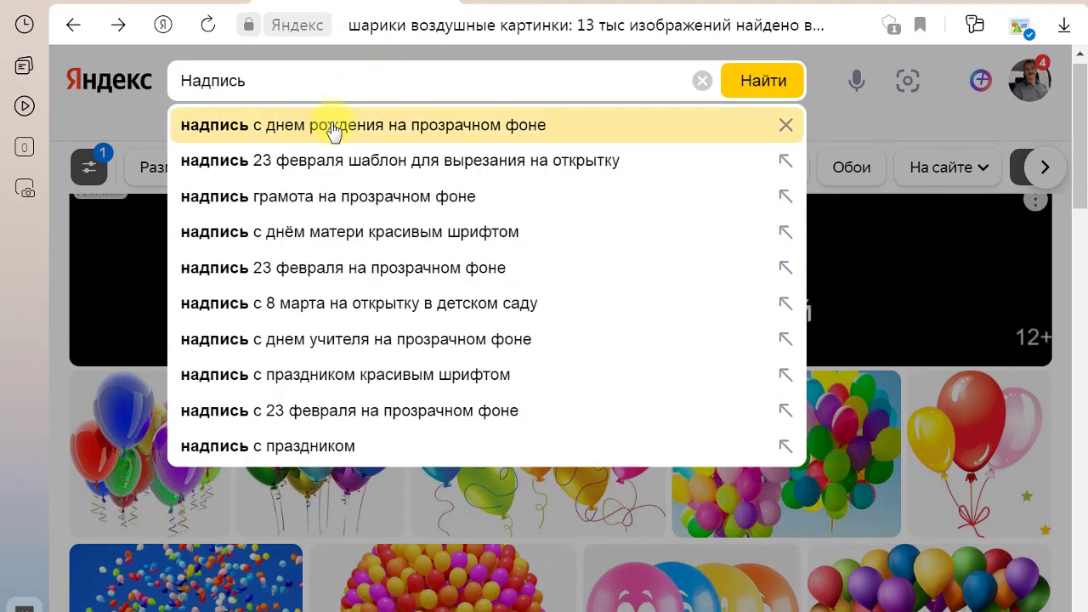
left_click(335, 128)
Browse the birthday inscriptions and open the preview of the blue ornate "С днем рождения!" picture from coolsen.ru.
scroll(485, 522, "down", 3)
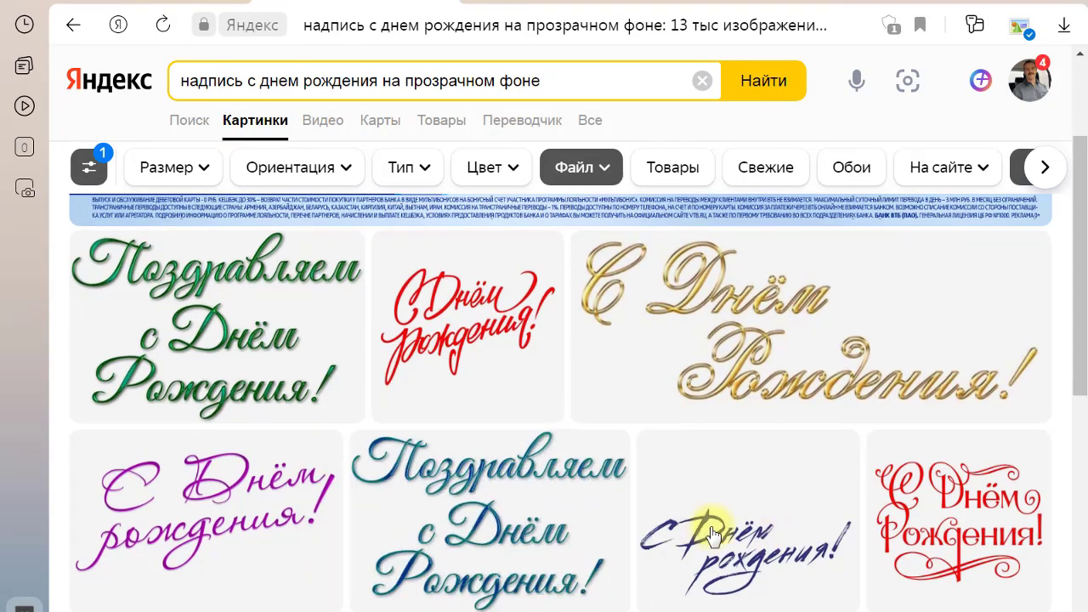
scroll(705, 418, "down", 2)
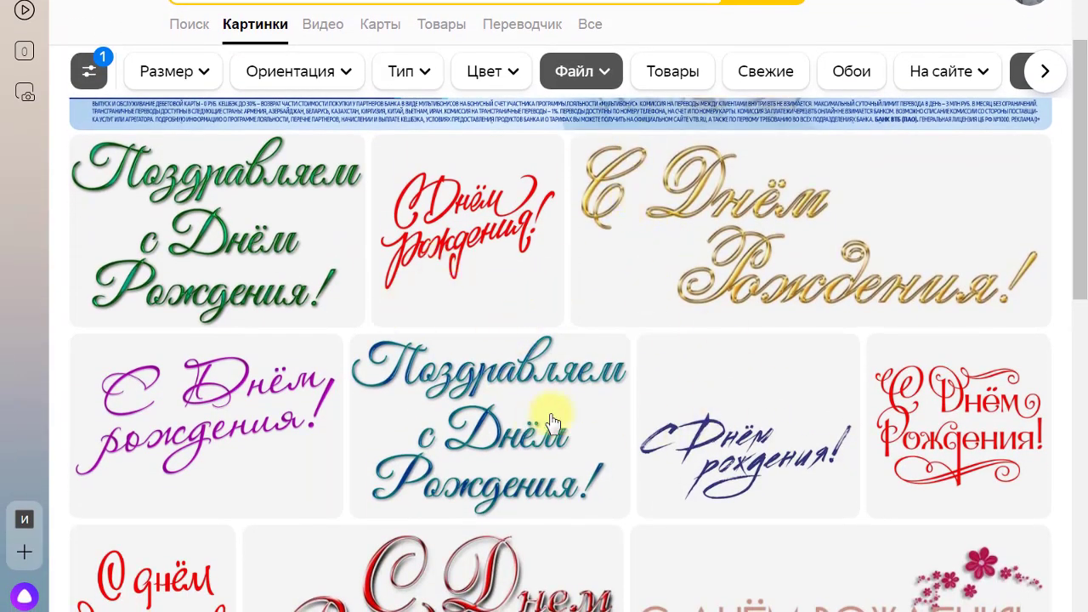
scroll(1084, 381, "down", 5)
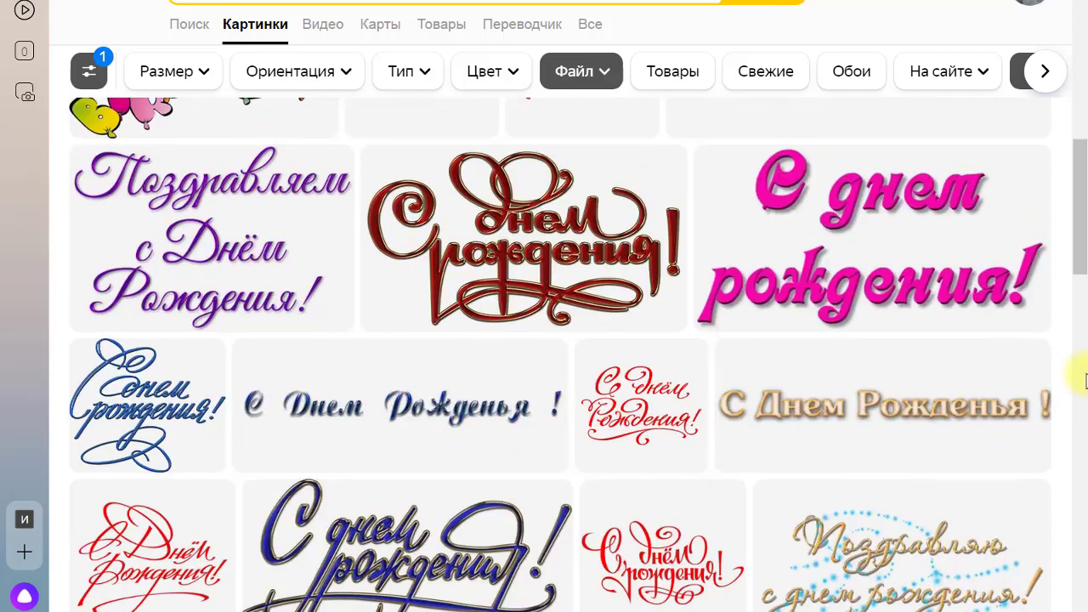
scroll(1078, 380, "down", 4)
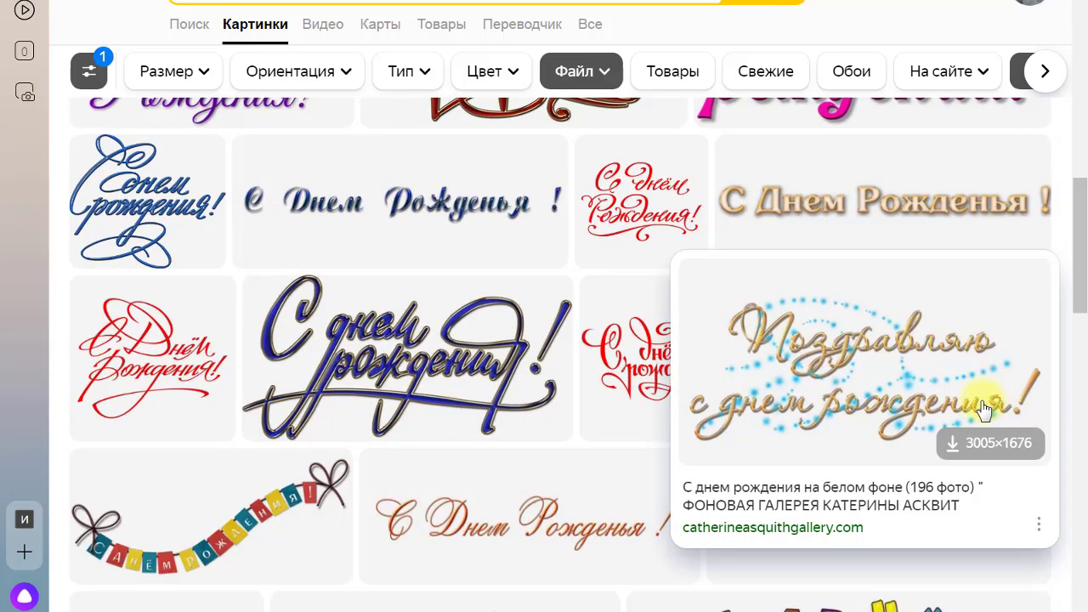
scroll(595, 383, "down", 5)
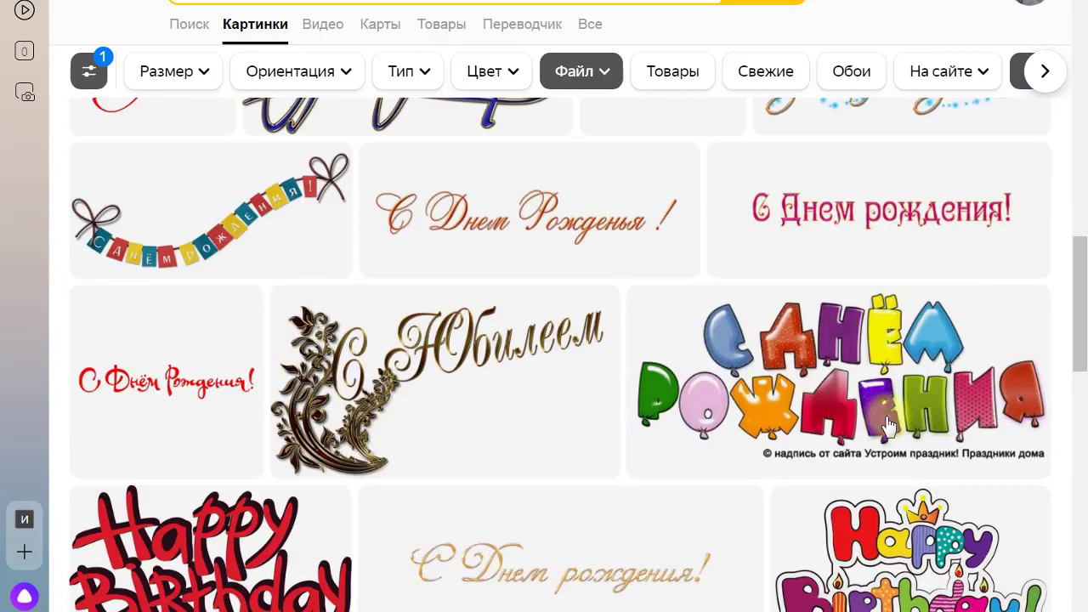
mouse_move(522, 415)
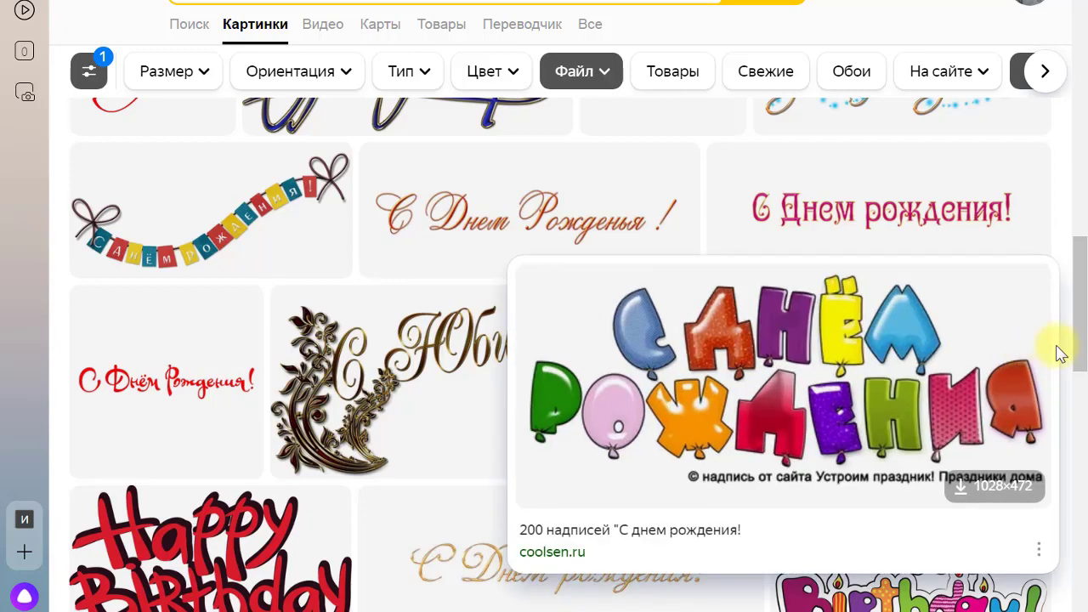
mouse_move(520, 442)
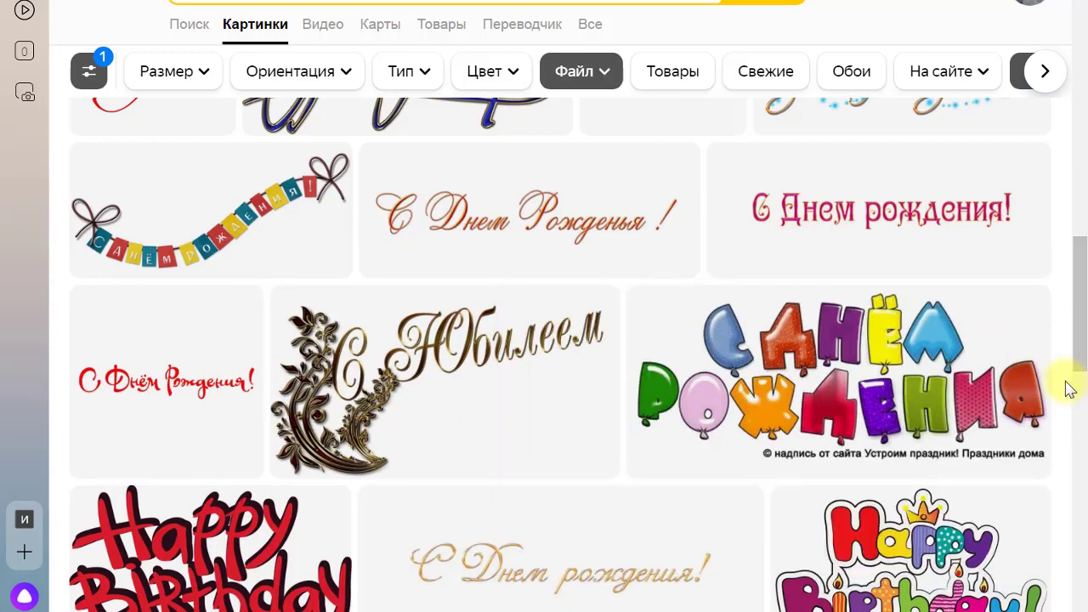
scroll(1024, 415, "up", 3)
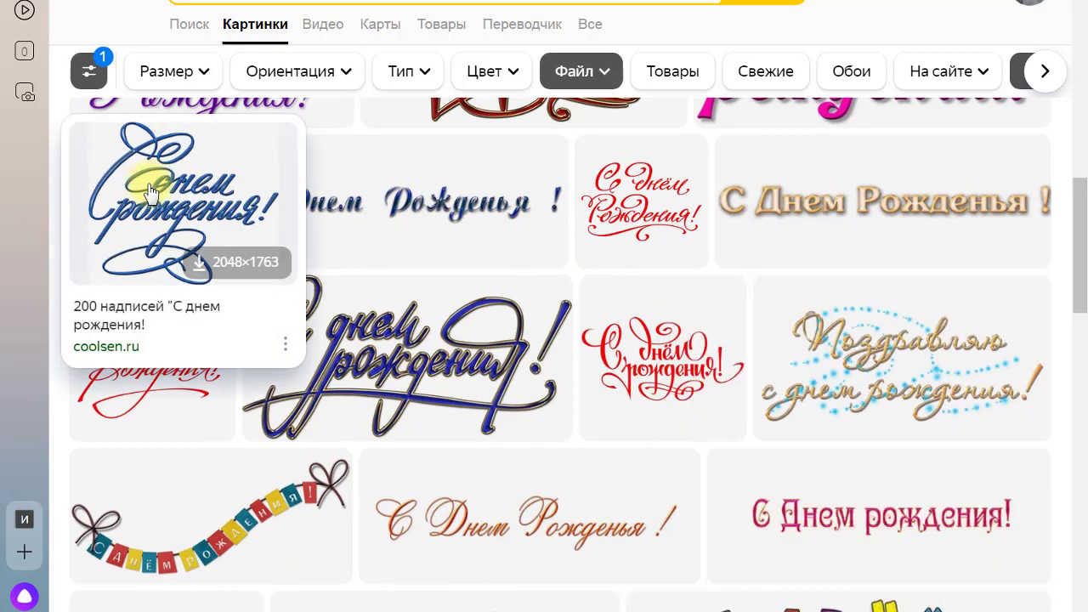
left_click(293, 221)
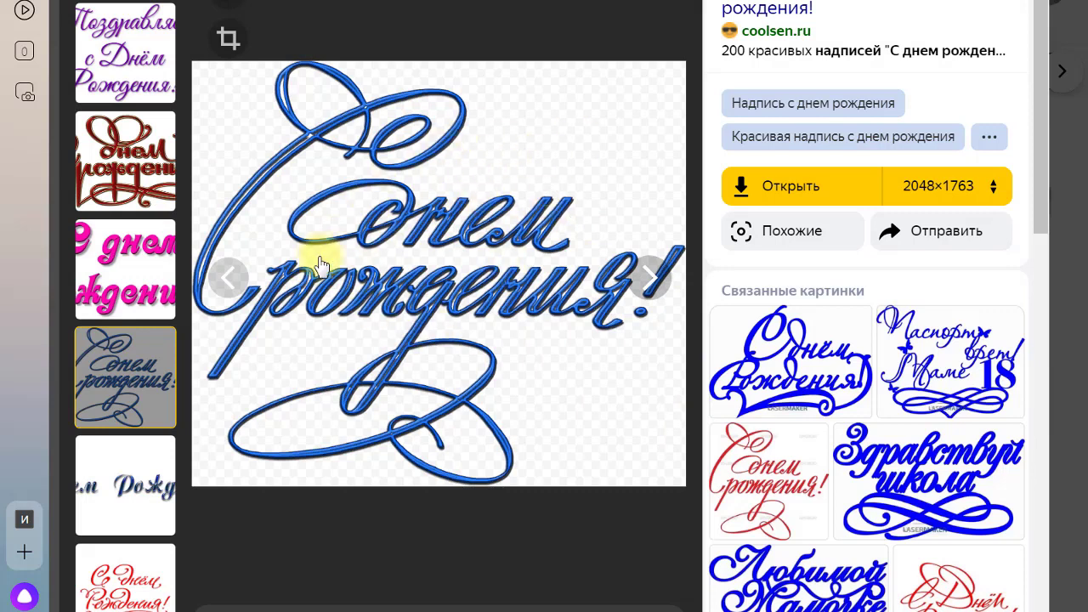
Save the previewed blue "С днем рождения!" inscription as a PNG image named 7 and close its preview.
right_click(483, 159)
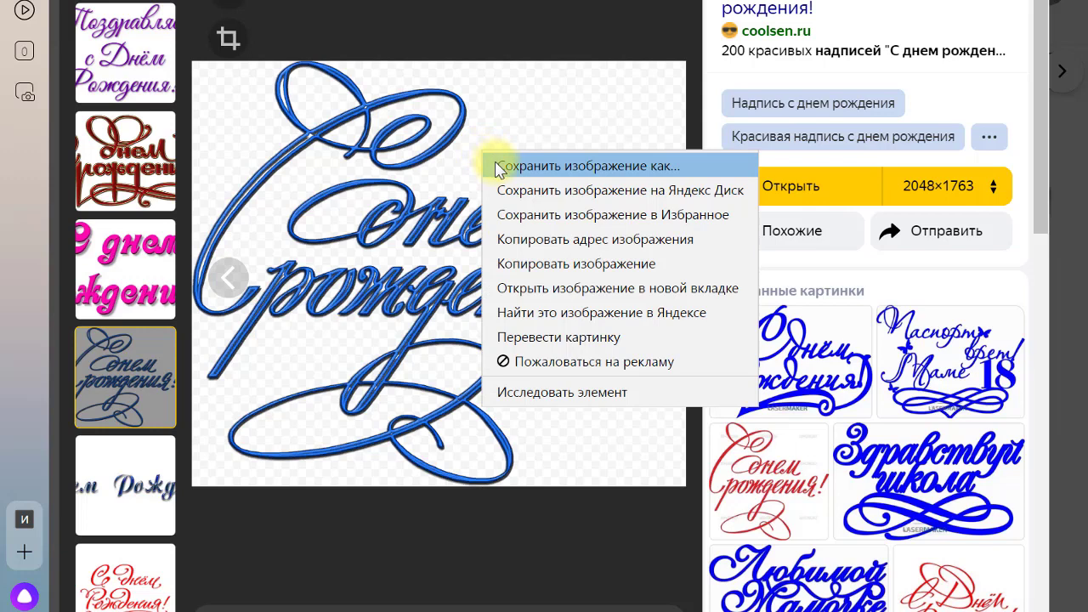
left_click(501, 166)
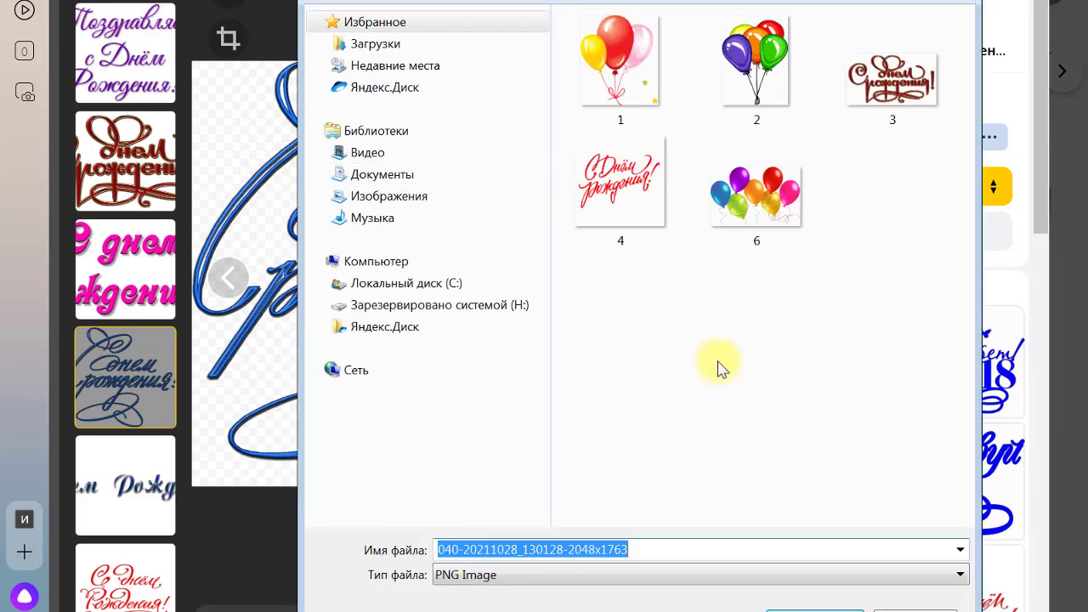
type("7")
left_click(799, 609)
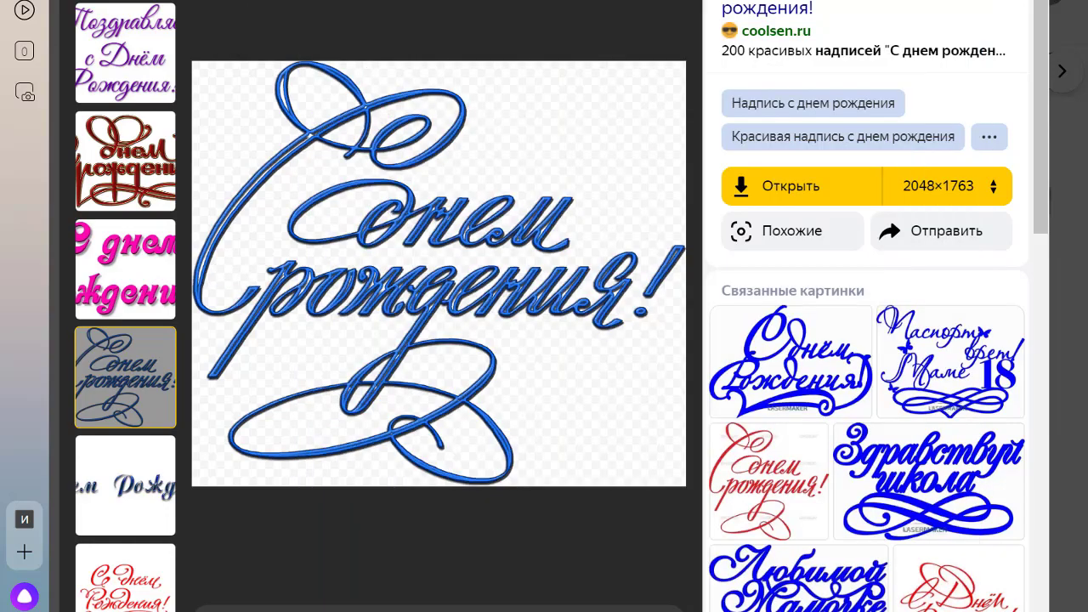
key("Escape")
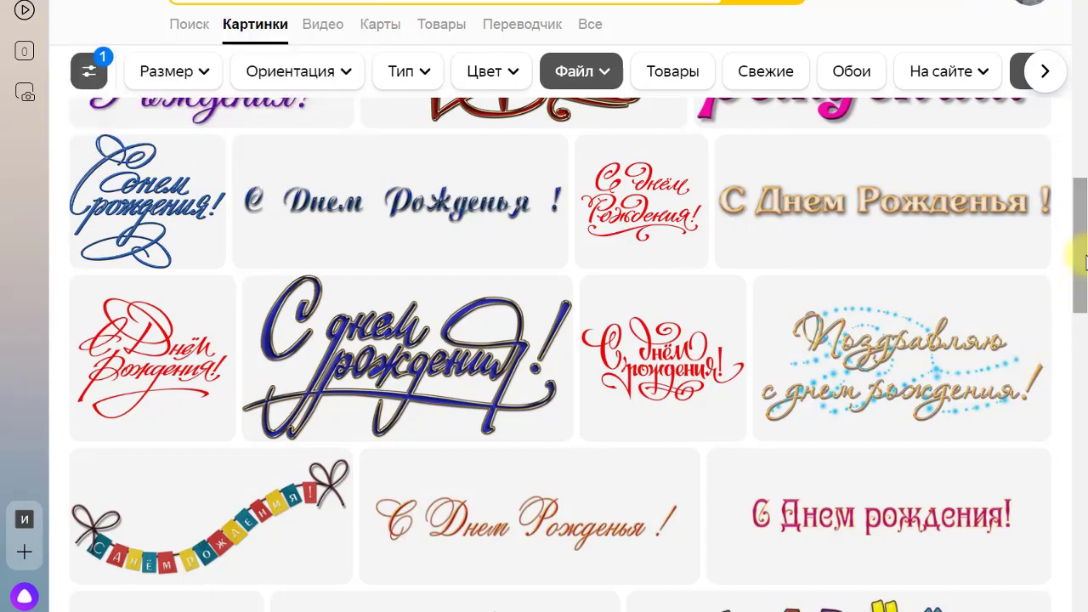
scroll(1085, 261, "up", 15)
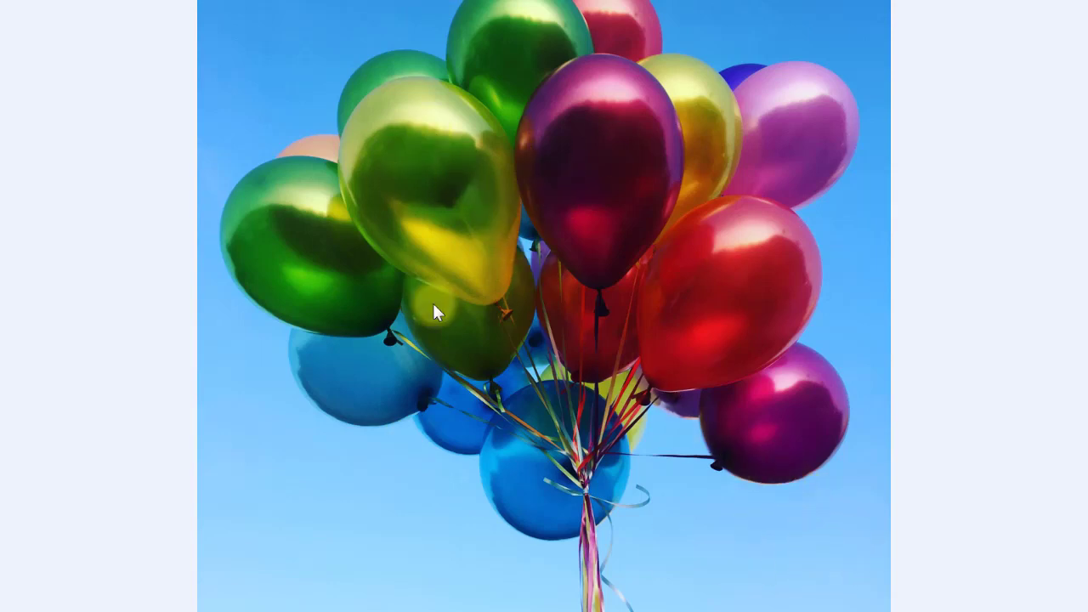
Open the photo of the balloon bunch against the blue sky in paint.net.
right_click(461, 202)
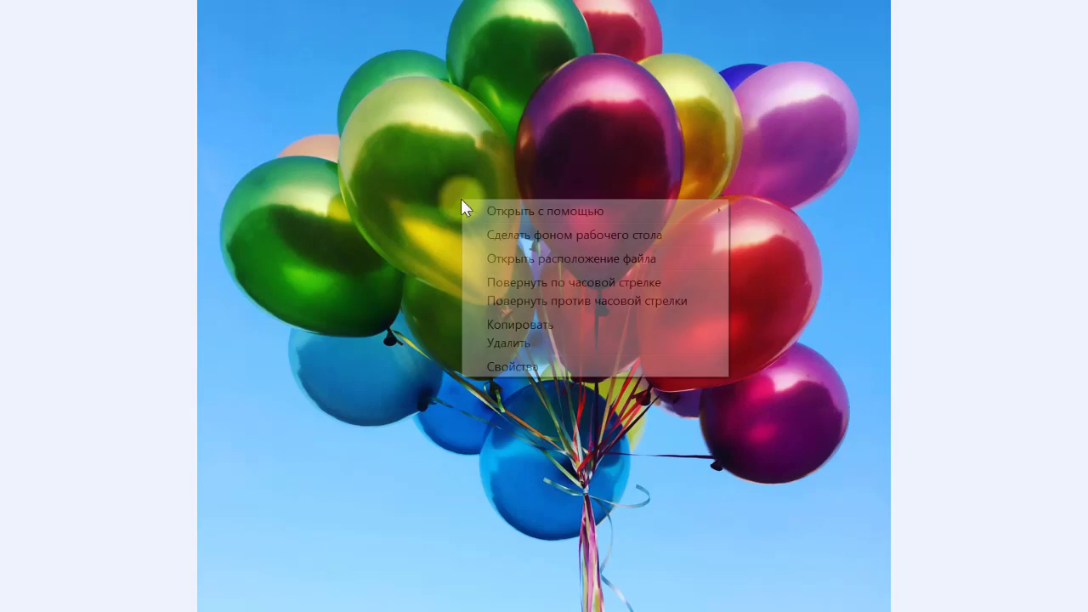
mouse_move(496, 214)
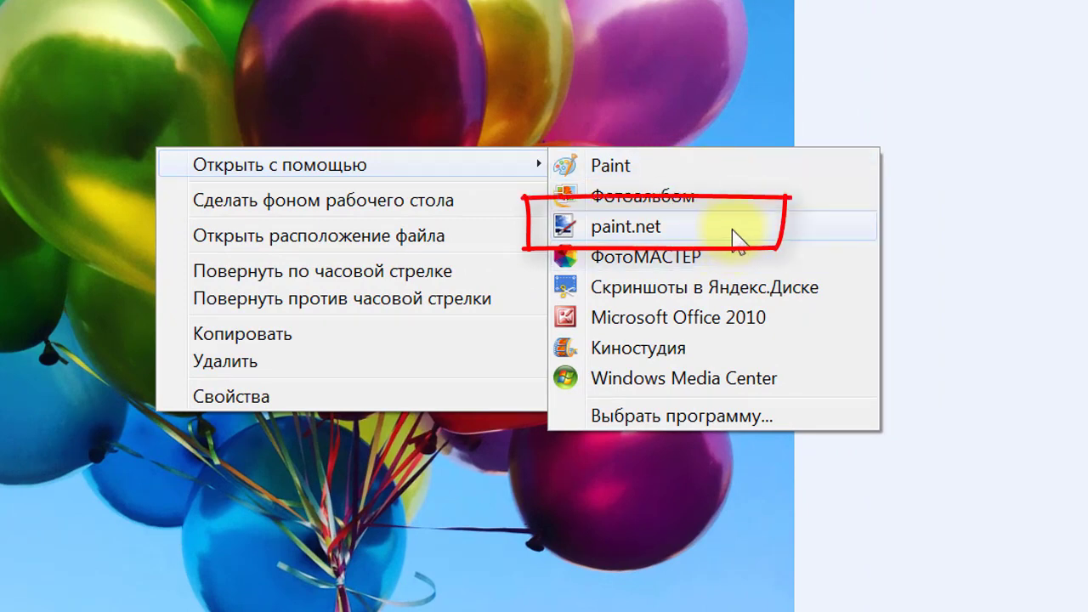
left_click(733, 228)
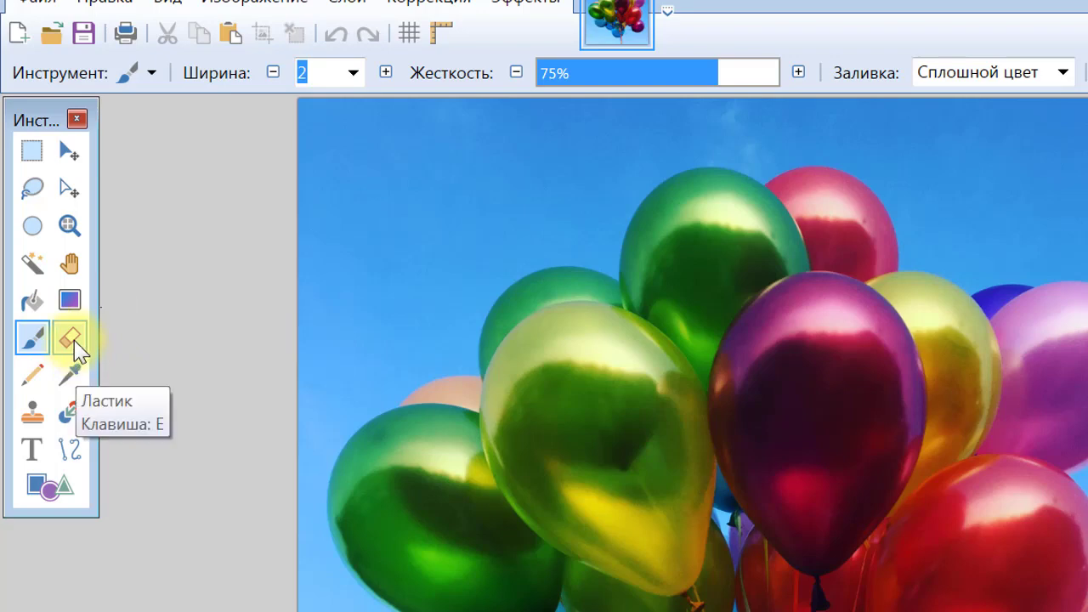
Choose the Eraser tool and raise its width to 18.
left_click(73, 342)
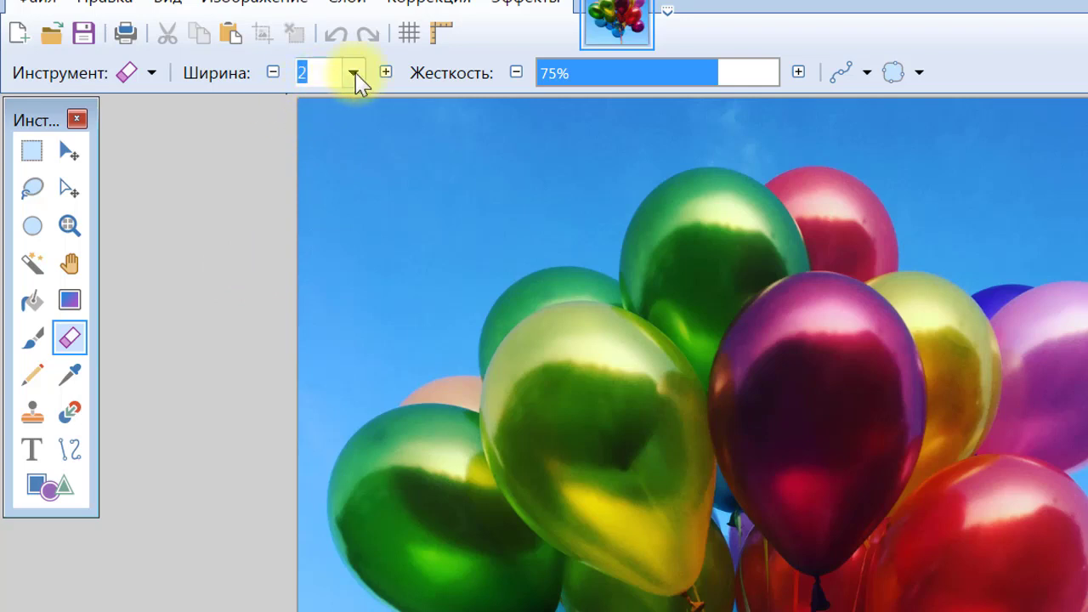
left_click(385, 72)
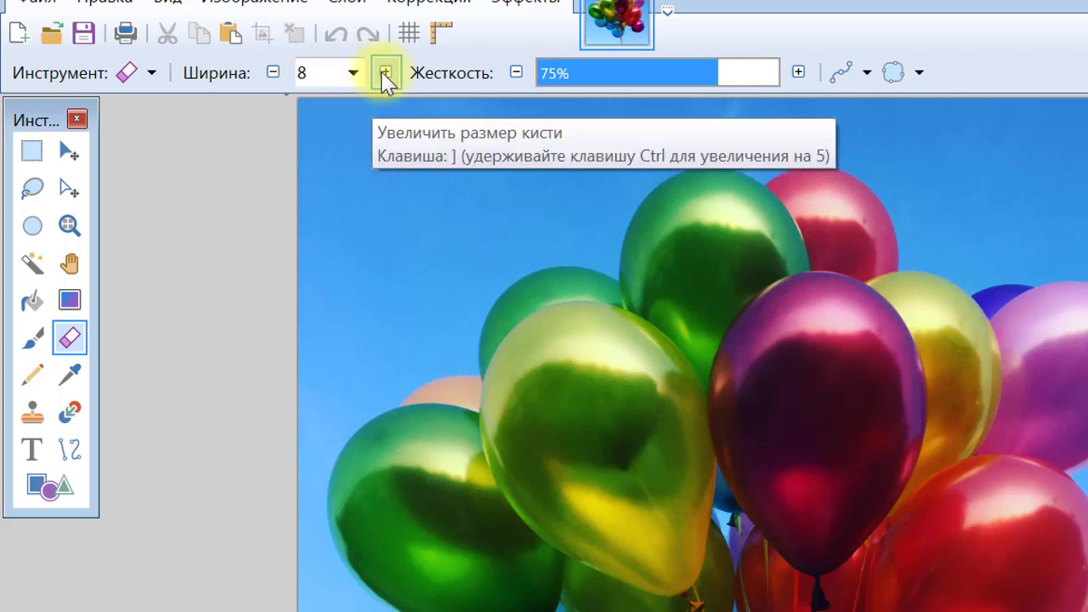
left_click(385, 72)
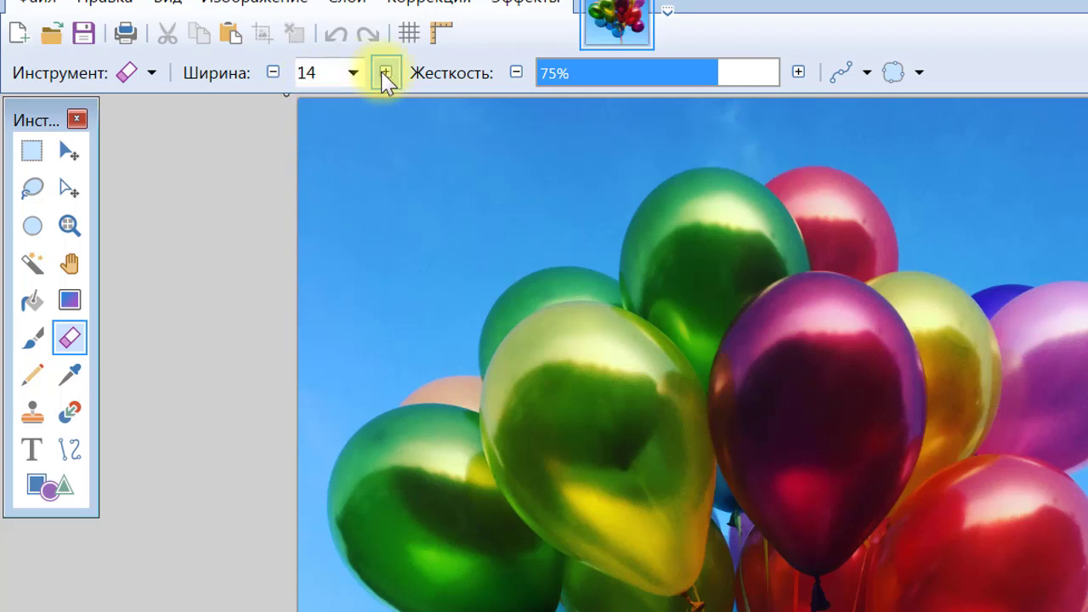
left_click(385, 72)
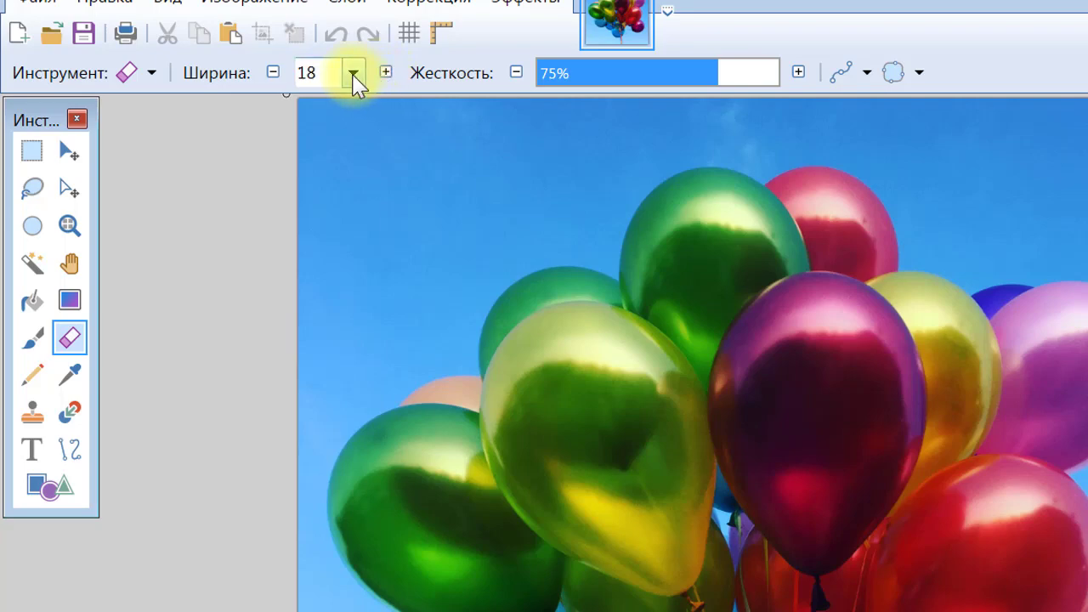
Set the eraser's width to 40 and erase part of the blue sky beside the balloons.
left_click(353, 75)
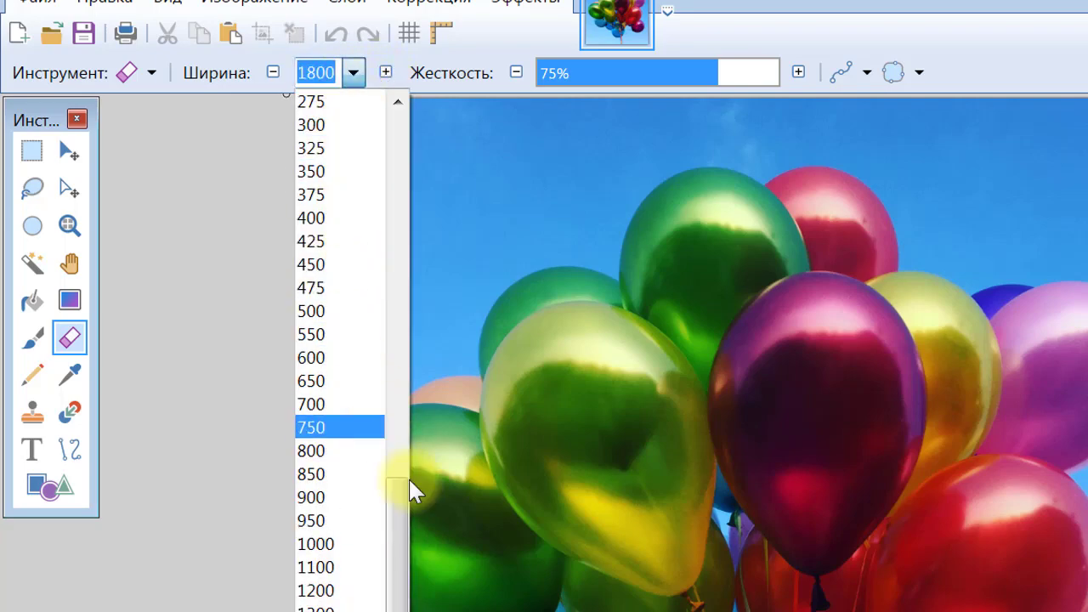
left_click_drag(408, 527, 401, 157)
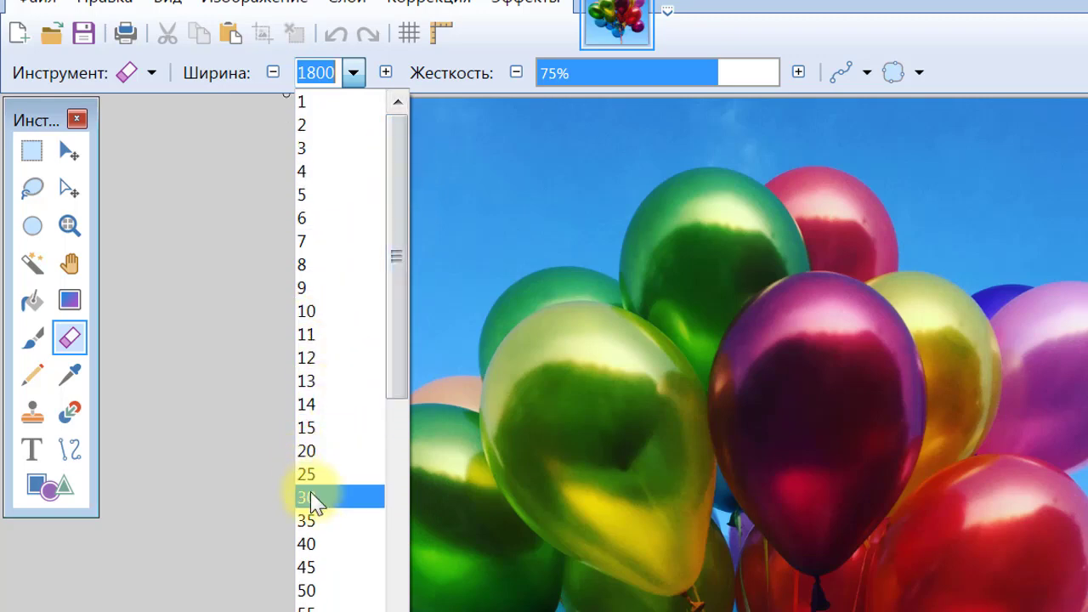
key("Escape")
left_click(352, 75)
scroll(352, 78, "up", 6)
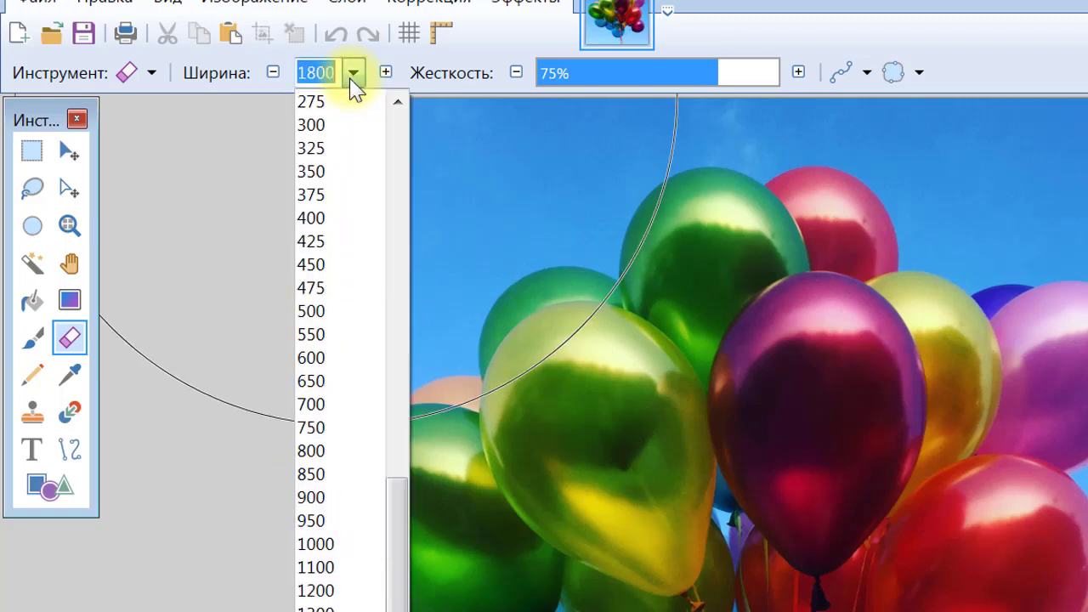
left_click_drag(396, 573, 433, 219)
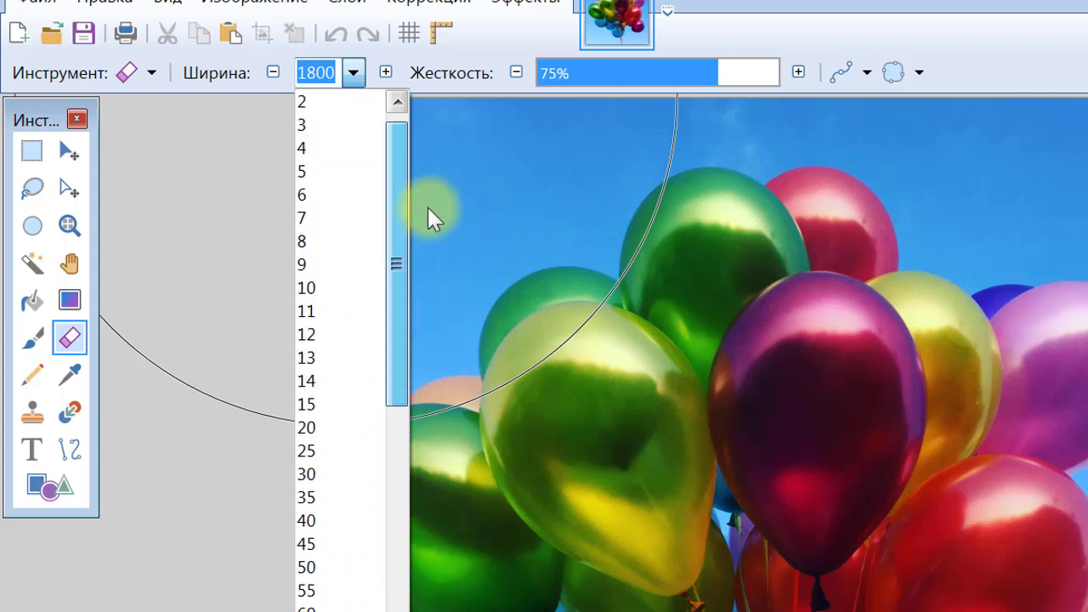
left_click(336, 261)
key("bracketright")
key("bracketright")
key("bracketright")
key("bracketright")
key("bracketright")
key("bracketright")
key("bracketright")
key("bracketright")
key("bracketright")
key("bracketright")
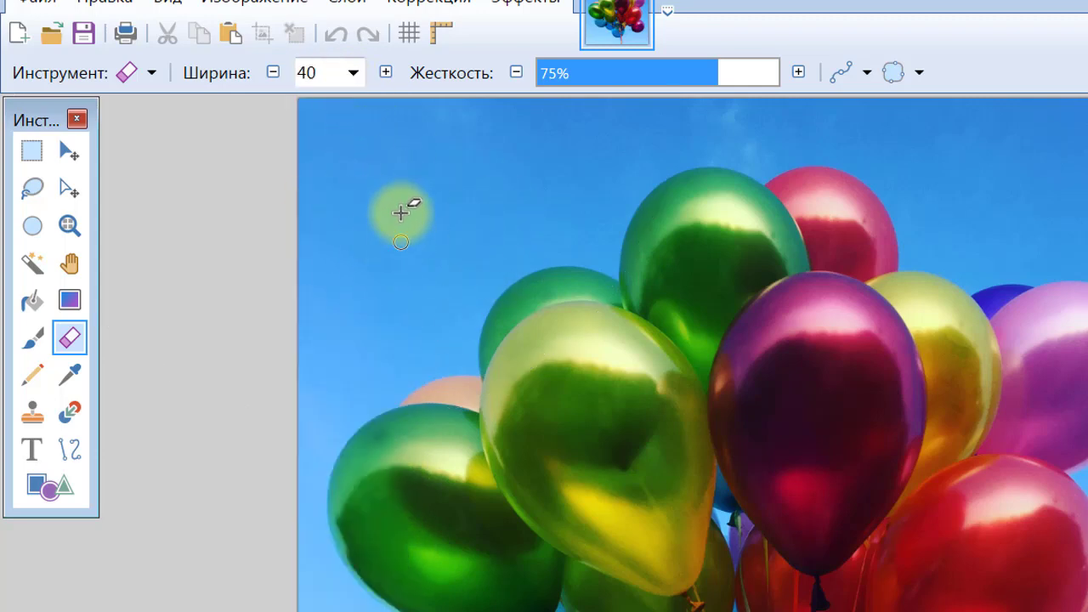
scroll(349, 73, "down", 12)
mouse_move(379, 265)
left_mouse_down()
mouse_move(406, 237)
mouse_move(358, 258)
mouse_move(325, 297)
mouse_move(311, 251)
mouse_move(408, 225)
mouse_move(304, 230)
mouse_move(452, 206)
mouse_move(431, 241)
mouse_move(395, 264)
mouse_move(496, 210)
mouse_move(421, 181)
mouse_move(359, 183)
mouse_move(317, 207)
mouse_move(305, 117)
mouse_move(528, 113)
mouse_move(368, 132)
mouse_move(414, 147)
mouse_move(574, 129)
mouse_move(500, 244)
mouse_move(466, 266)
mouse_move(510, 247)
mouse_move(476, 282)
mouse_move(505, 257)
mouse_move(556, 161)
mouse_move(578, 206)
mouse_move(573, 227)
mouse_move(556, 241)
mouse_move(537, 244)
mouse_move(564, 229)
mouse_move(556, 240)
mouse_move(510, 243)
left_mouse_up()
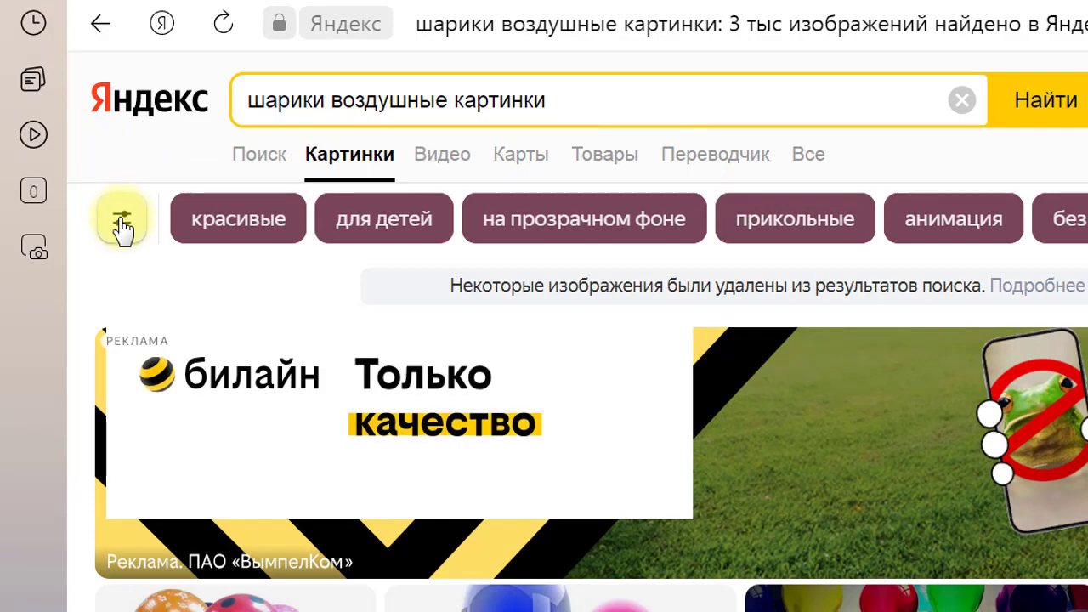
In Yandex Images, limit the balloon results to JPEG files and preview the glossy balloons on white from express-china.ru.
left_click(122, 223)
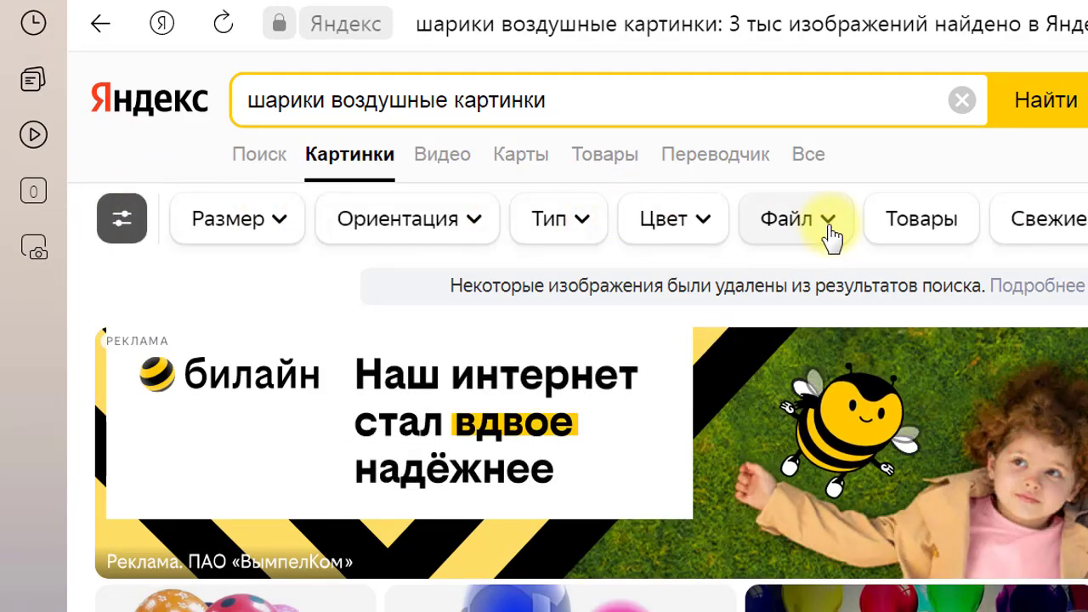
left_click(827, 228)
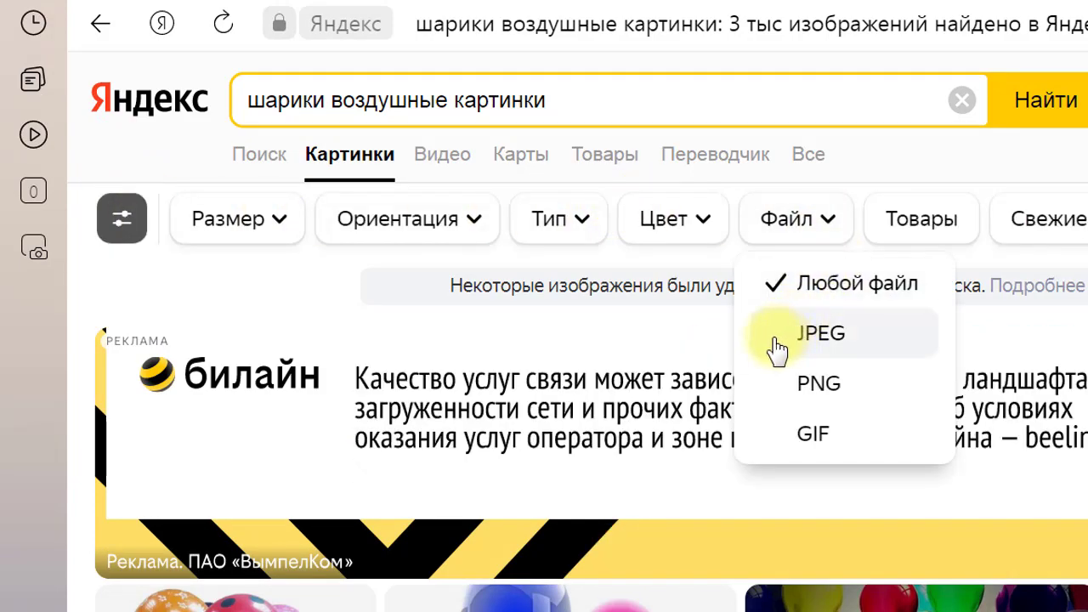
left_click(778, 347)
scroll(544, 425, "down", 3)
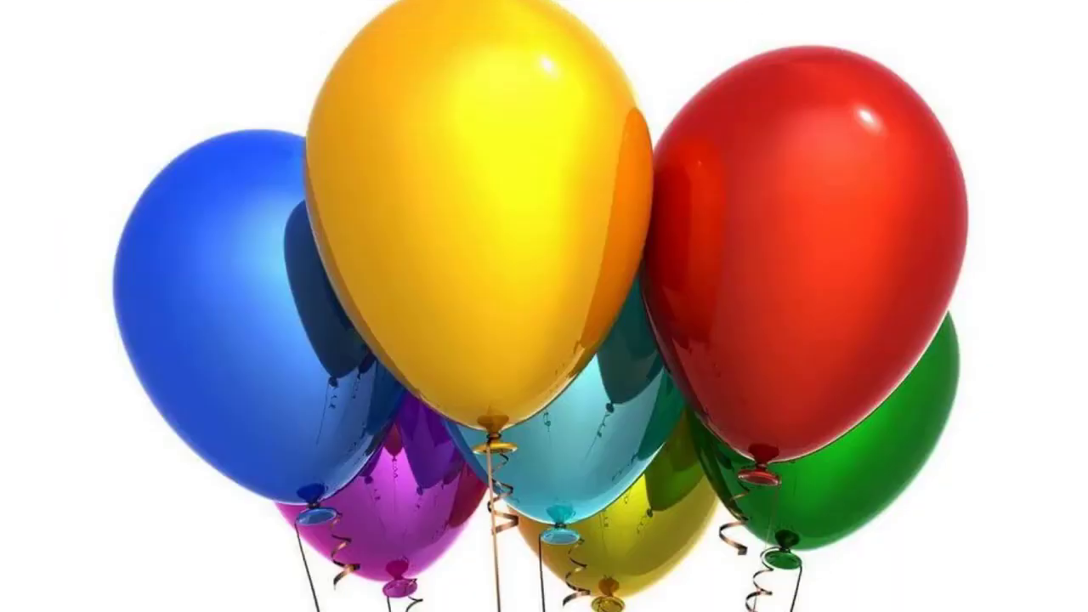
key("Escape")
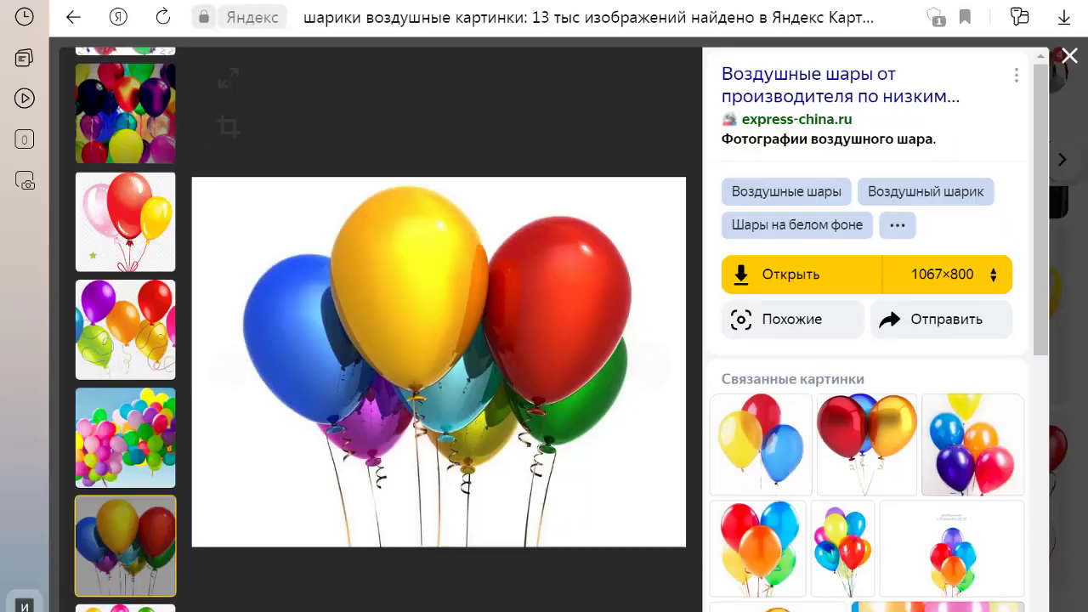
Save the previewed balloon picture as a JPEG image named 5 and close the preview.
right_click(258, 222)
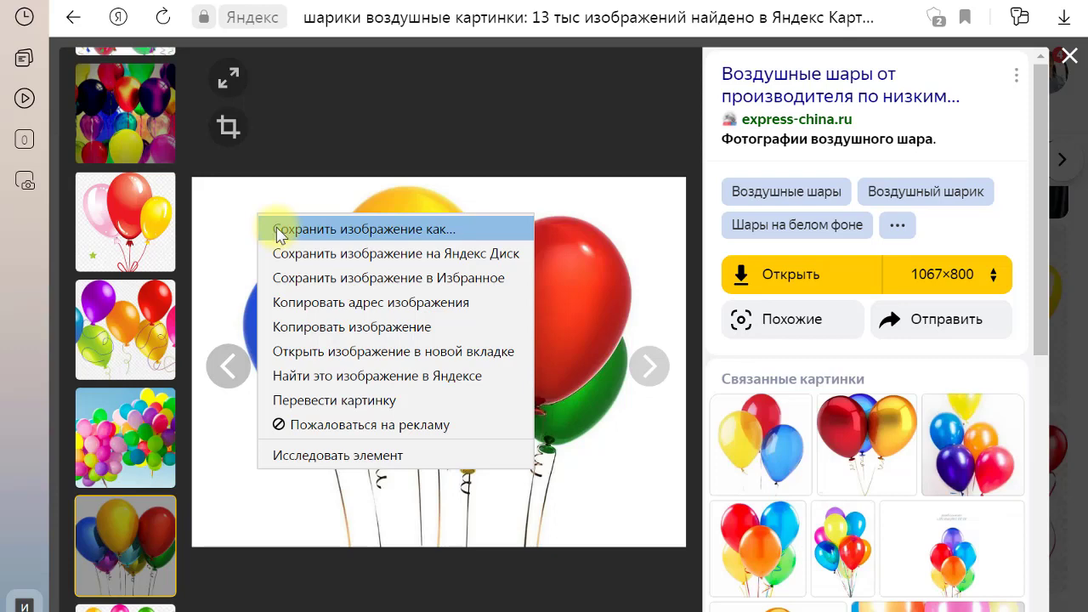
left_click(279, 231)
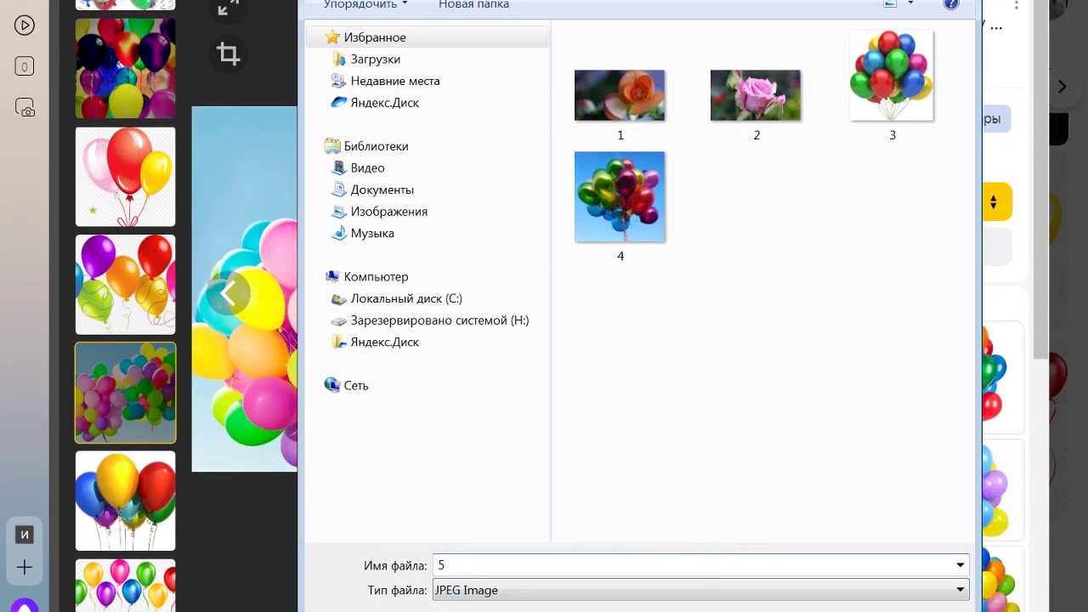
key("Return")
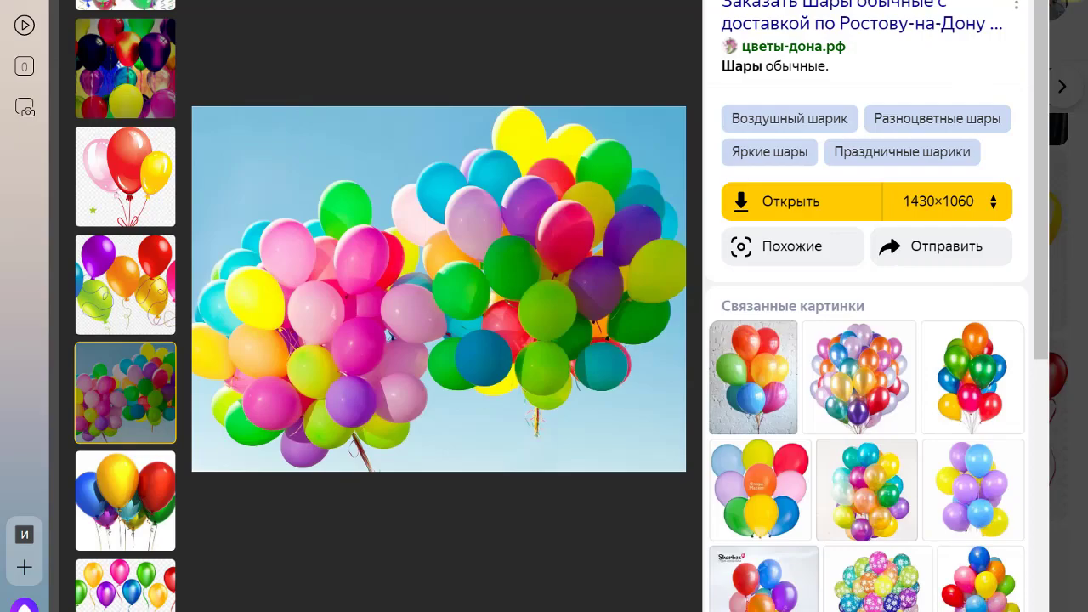
key("Escape")
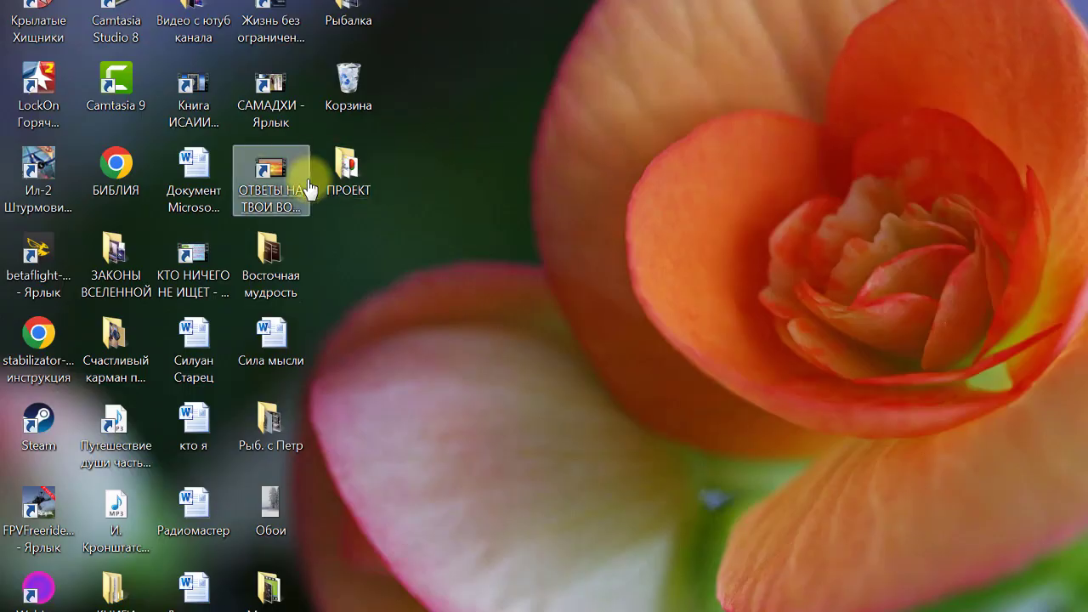
Open the ПРОЕКТ folder on the desktop and view the picture of glossy balloons on a white background.
double_click(348, 170)
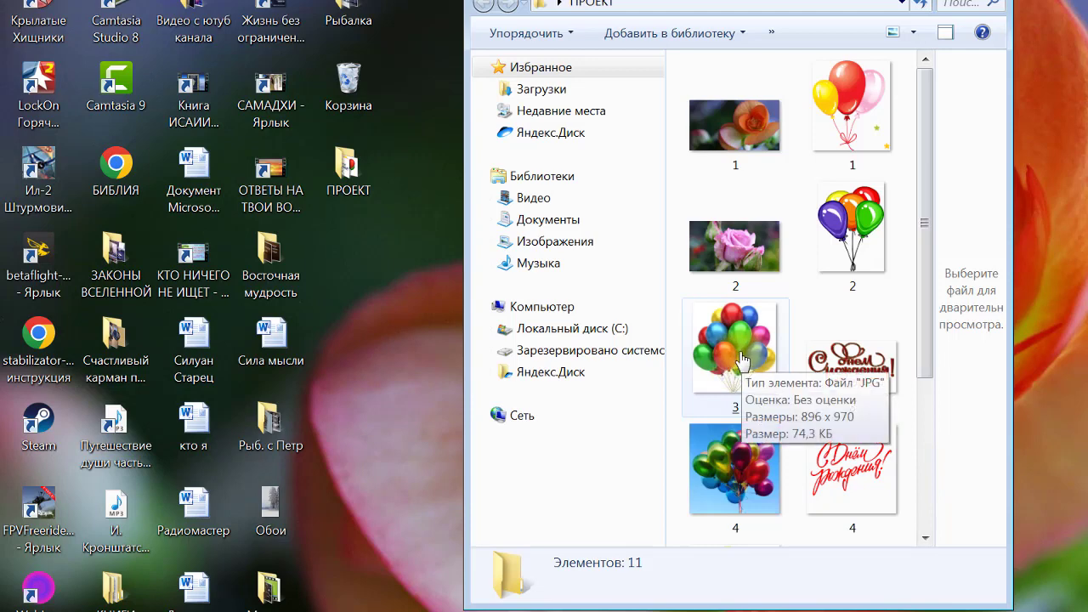
scroll(931, 334, "down", 3)
double_click(729, 388)
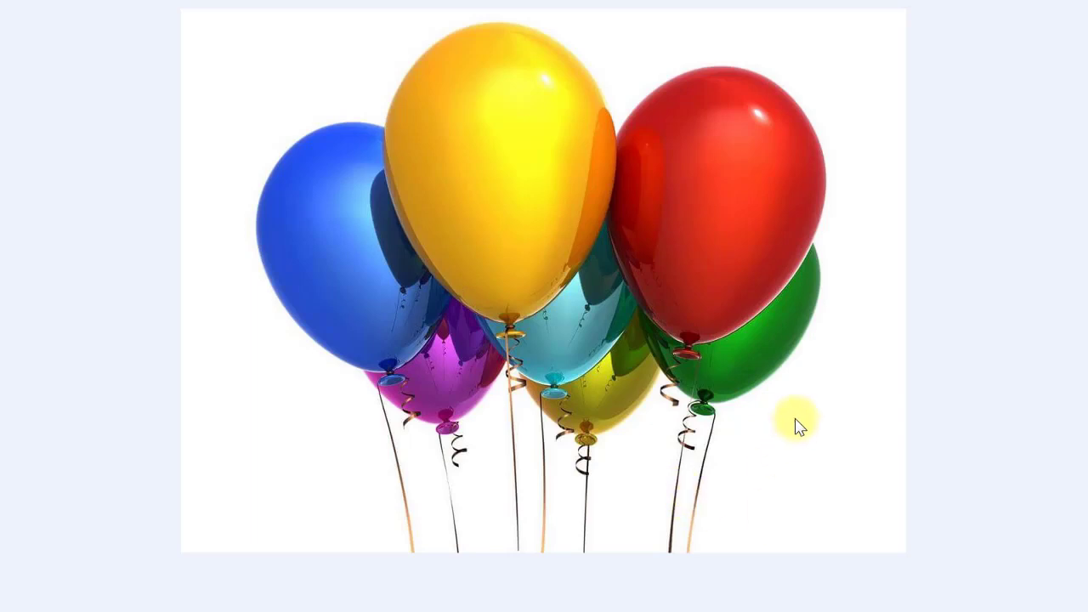
Open the displayed picture of balloons on a white background in paint.net.
right_click(536, 275)
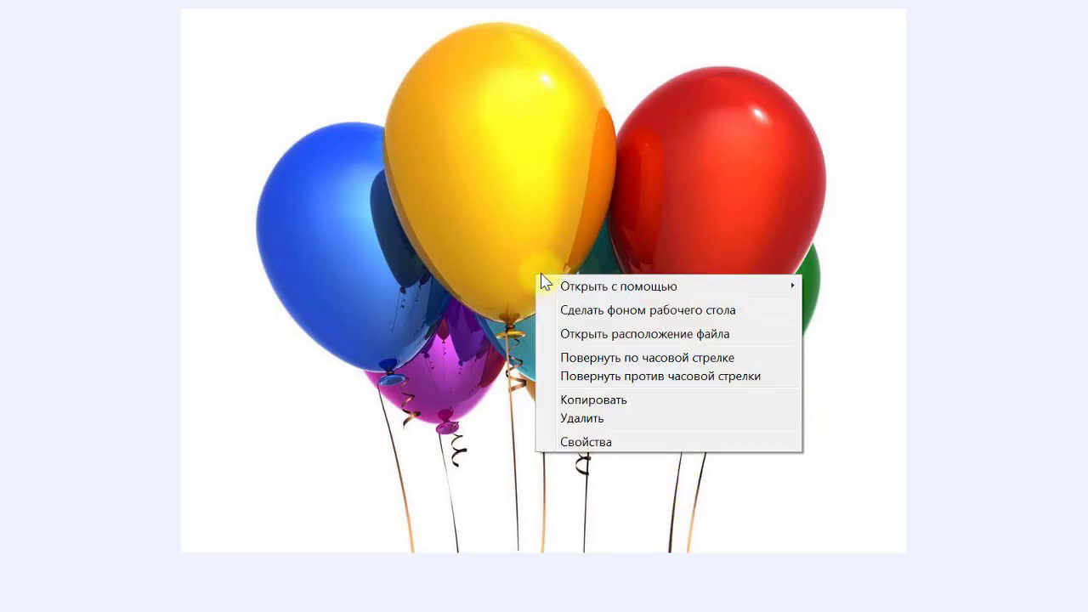
mouse_move(573, 283)
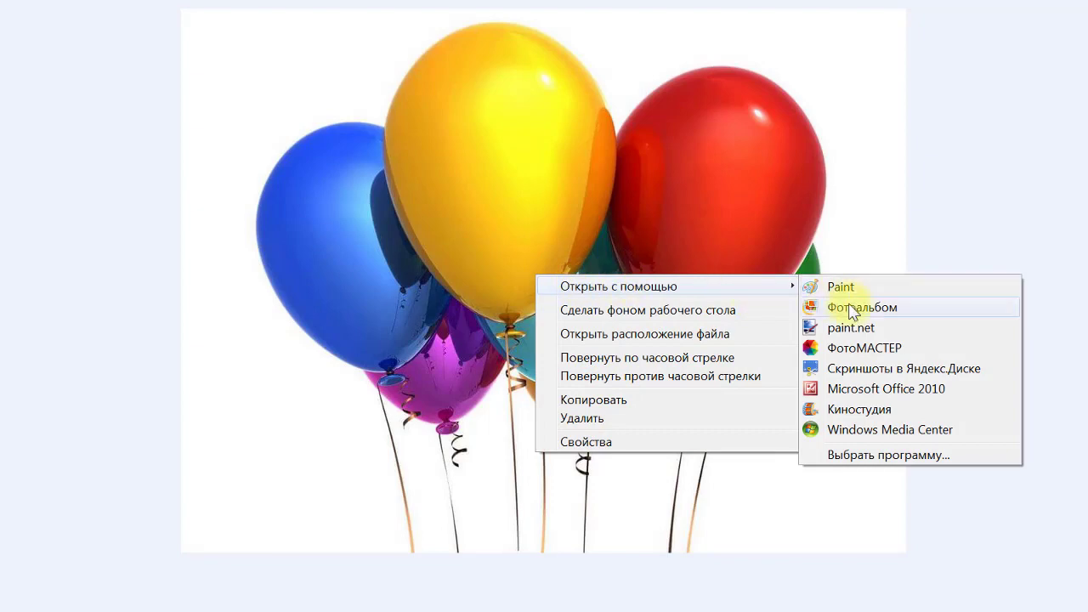
left_click(902, 332)
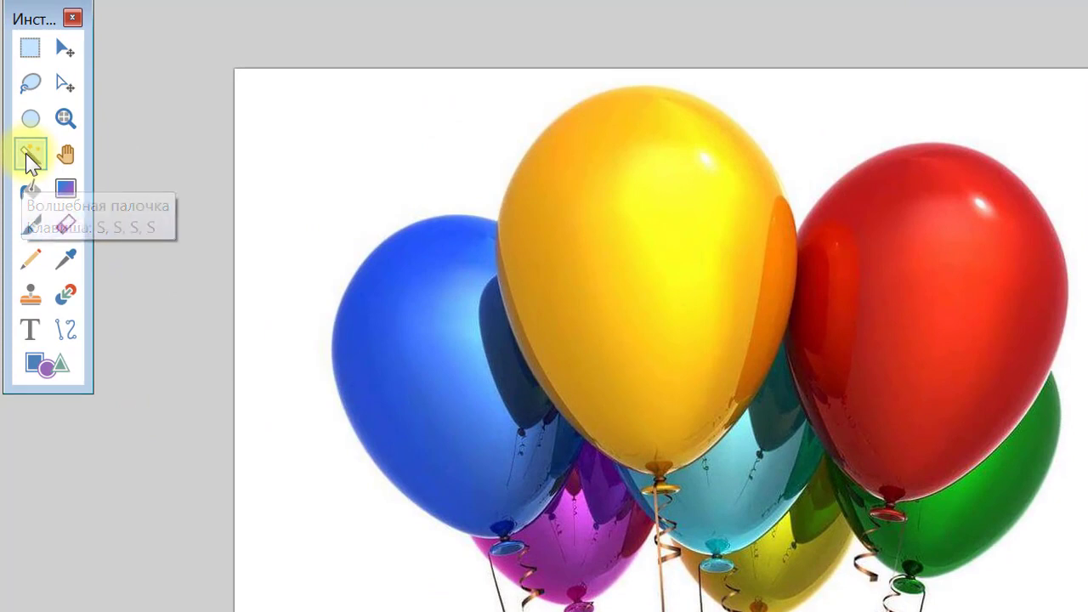
Select the white background around the balloons with the Magic Wand at 50% tolerance and cut it out.
left_click(28, 158)
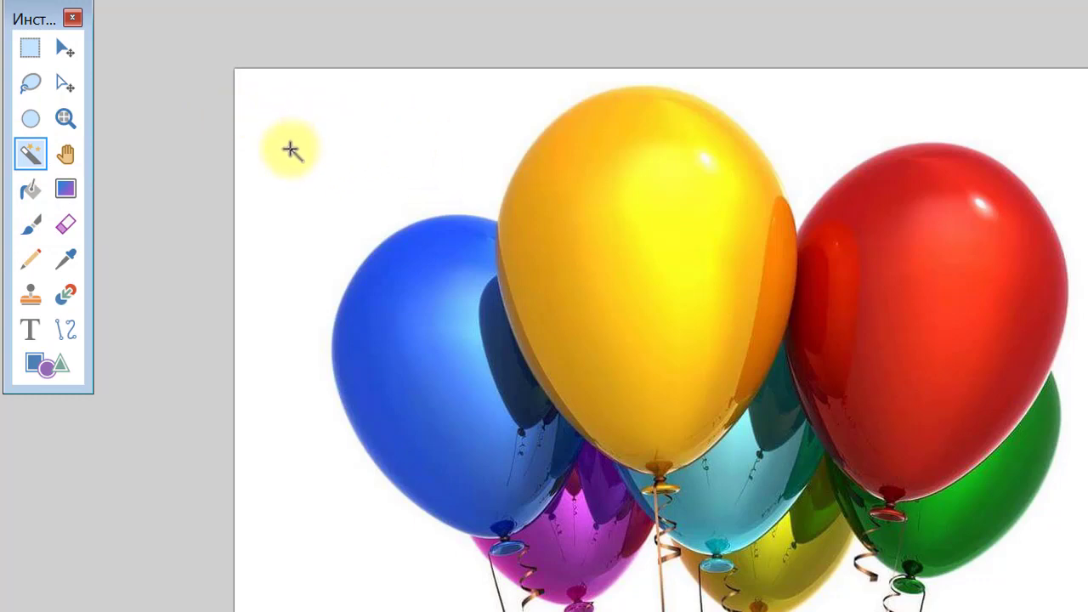
left_click(340, 126)
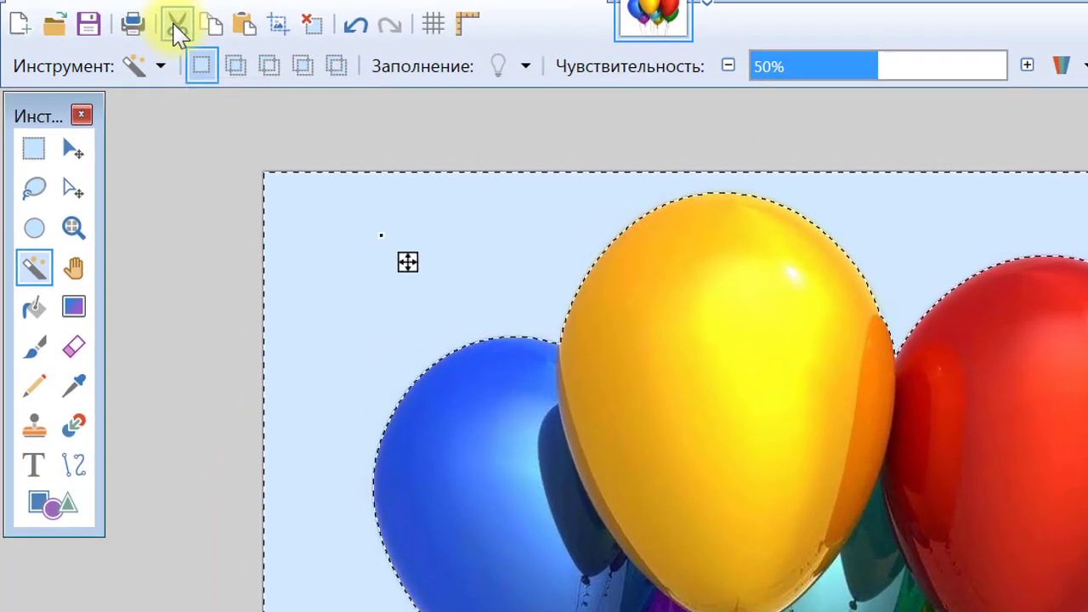
left_click(176, 25)
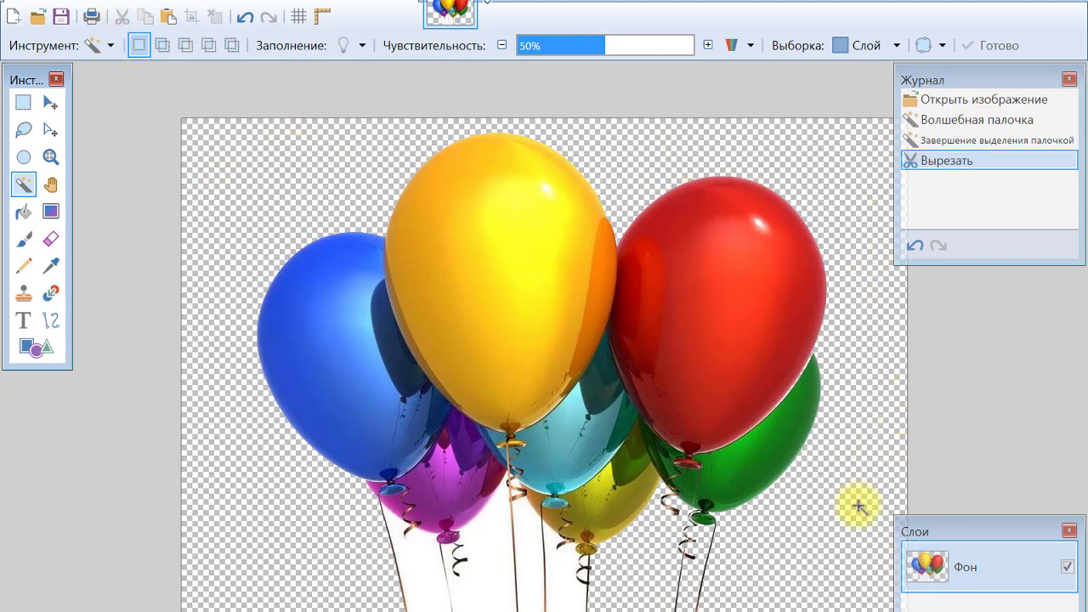
Select the two remaining white areas between the balloon strings with the Magic Wand and cut each one out.
left_click(494, 539)
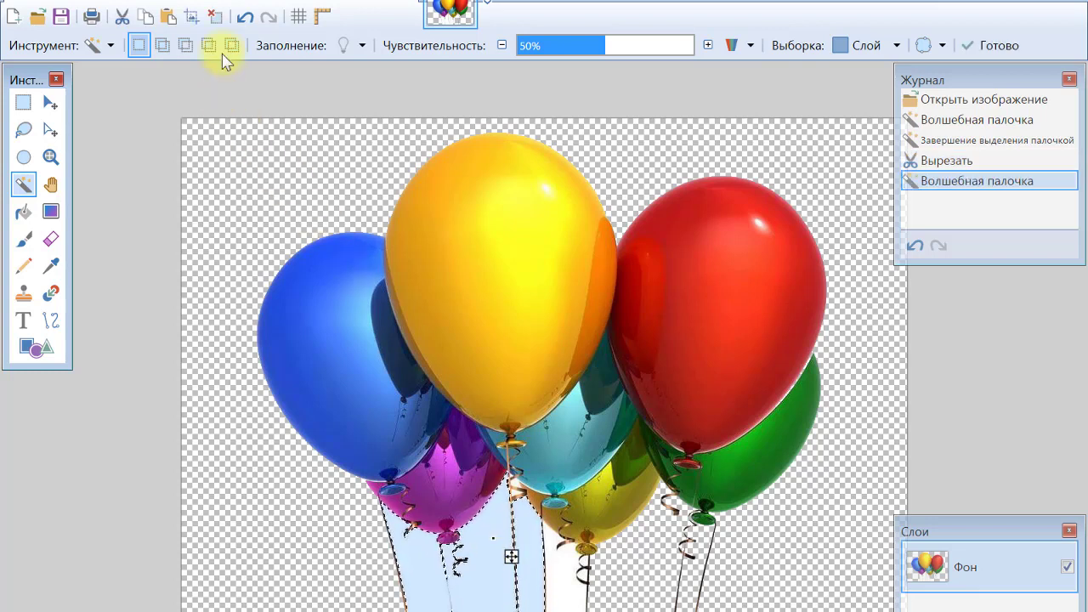
left_click(123, 19)
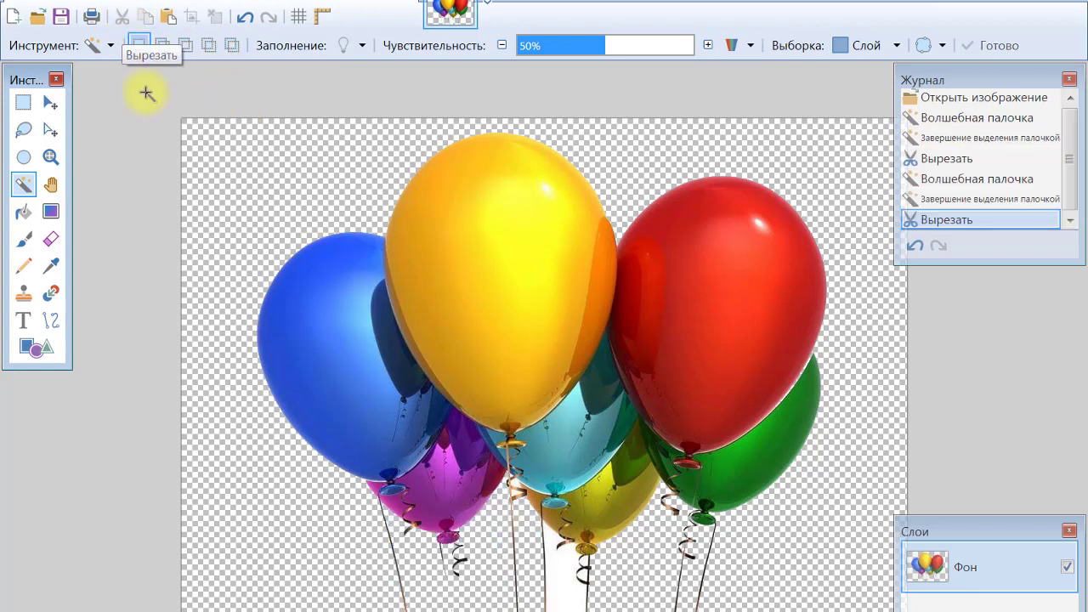
left_click(563, 588)
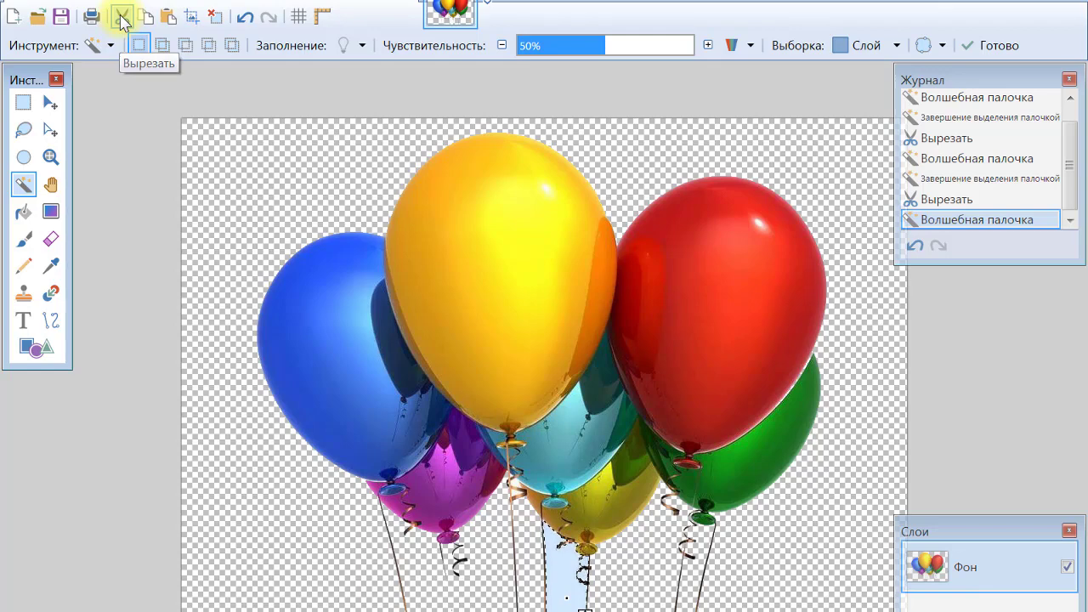
left_click(123, 19)
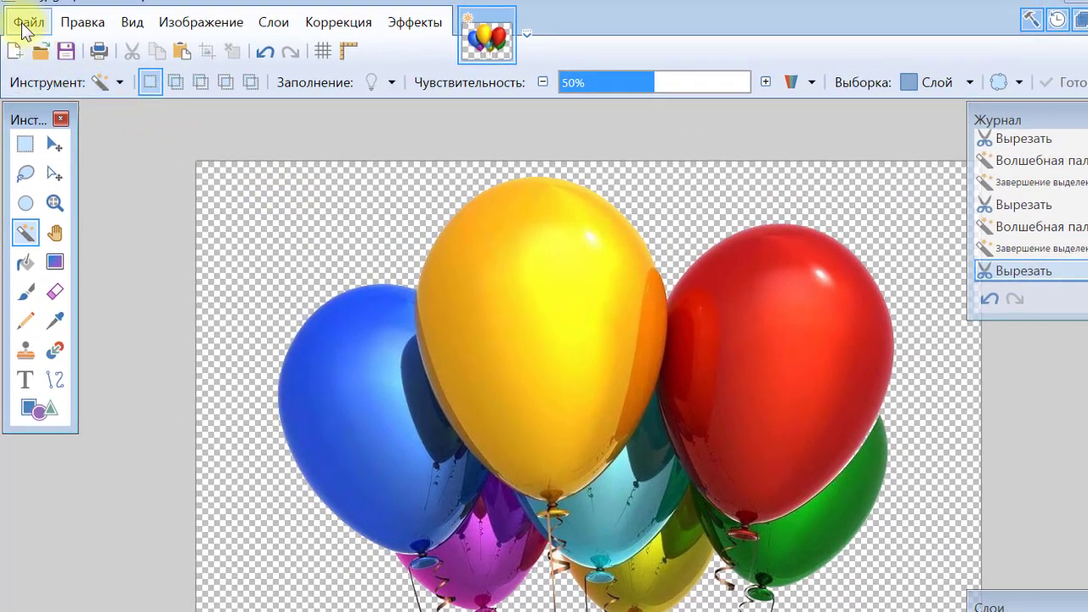
Save the cut-out balloon picture as a PNG named 5 in the ПРОЕКТ folder with automatic colour depth, and view the folder's pictures.
left_click(24, 24)
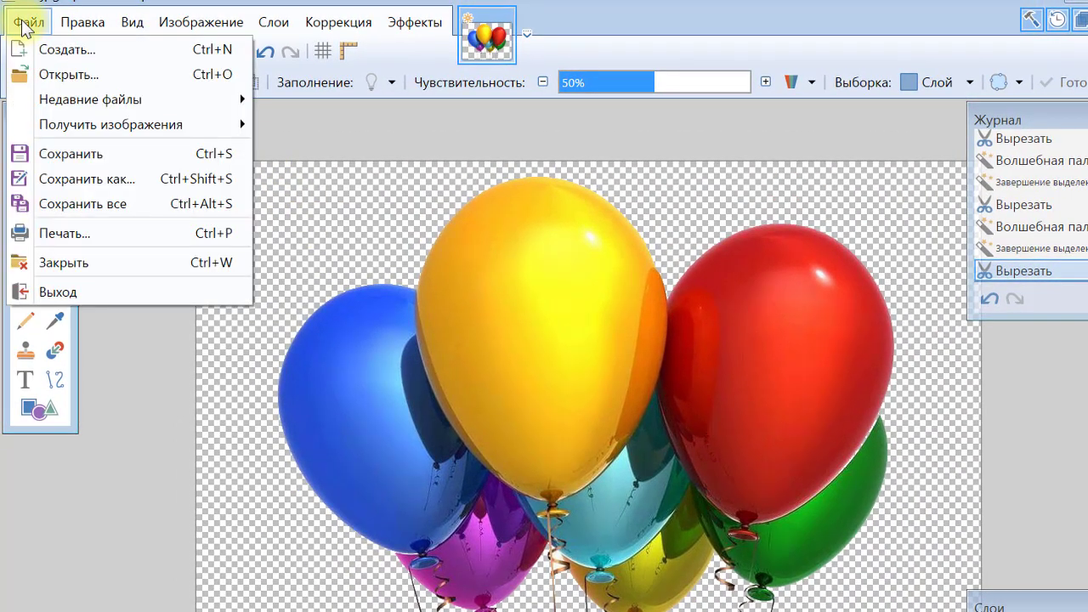
left_click(110, 180)
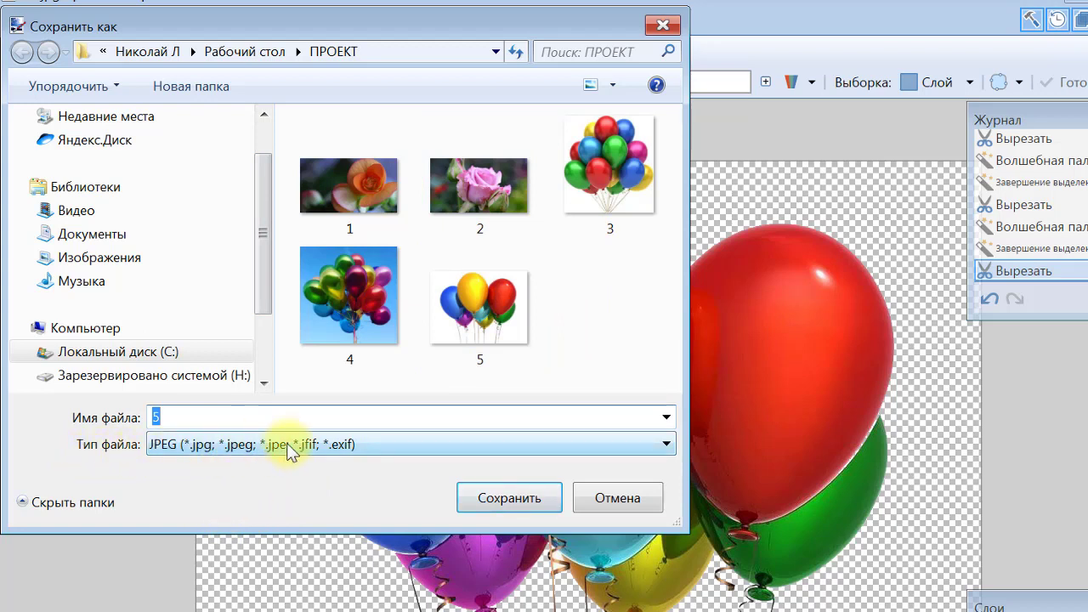
left_click(667, 444)
left_click(668, 443)
left_click(668, 444)
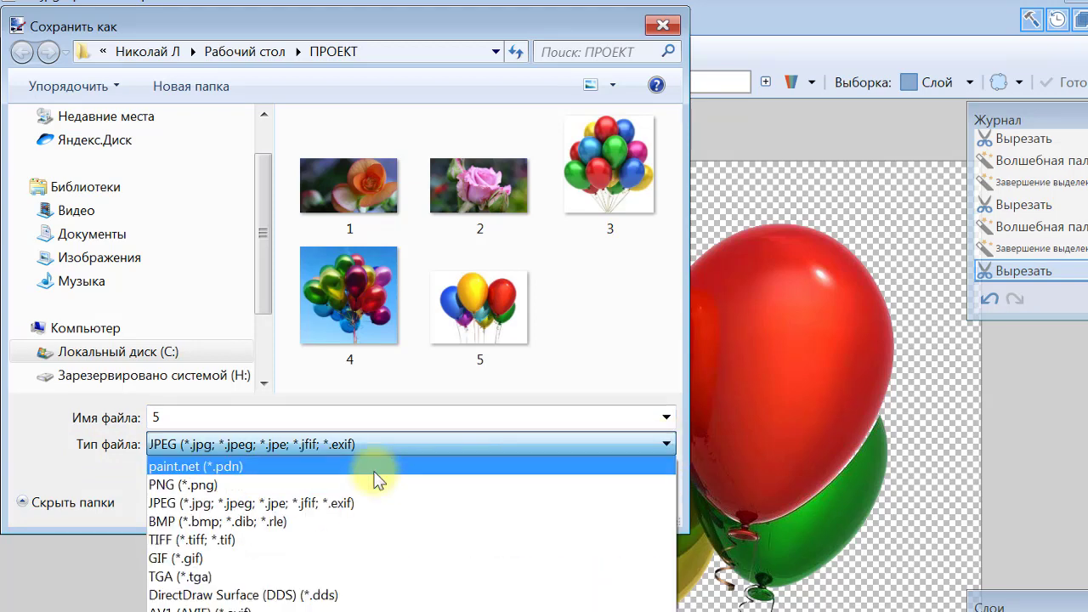
left_click(363, 482)
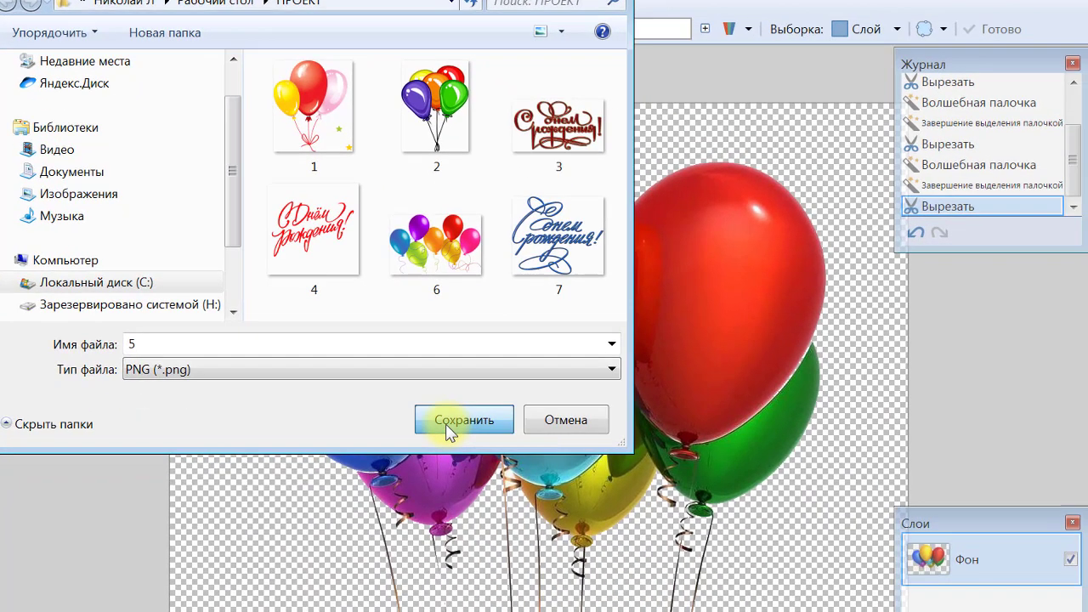
left_click(493, 501)
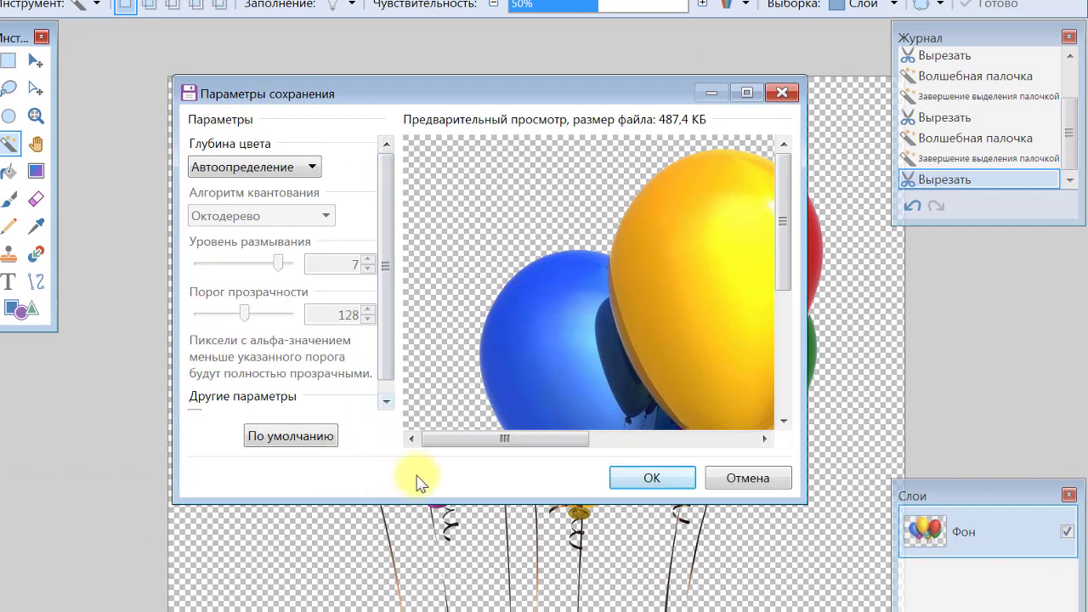
left_click(626, 482)
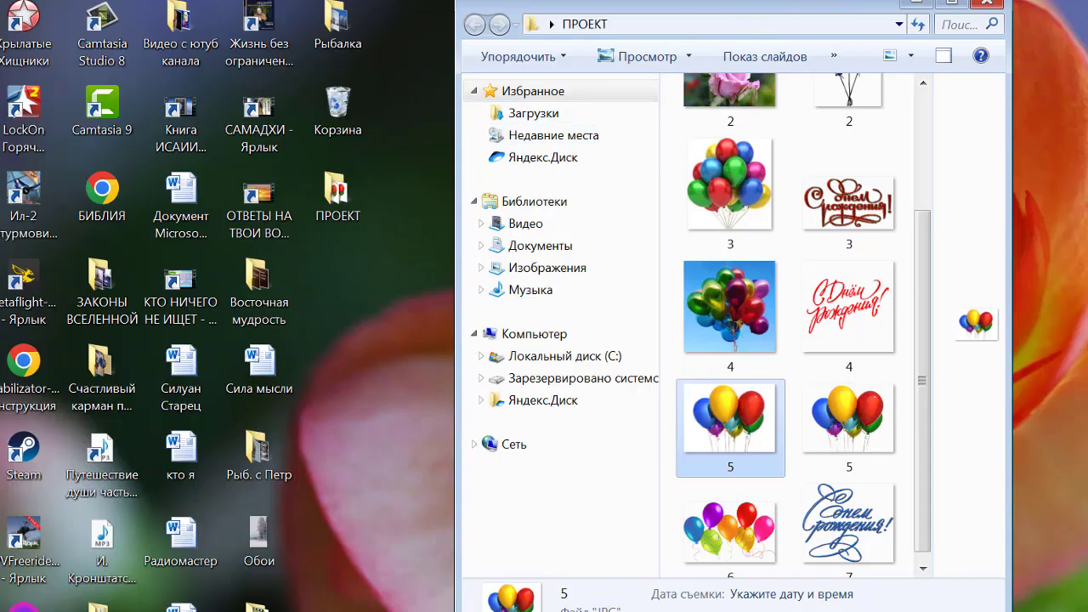
scroll(937, 114, "up", 3)
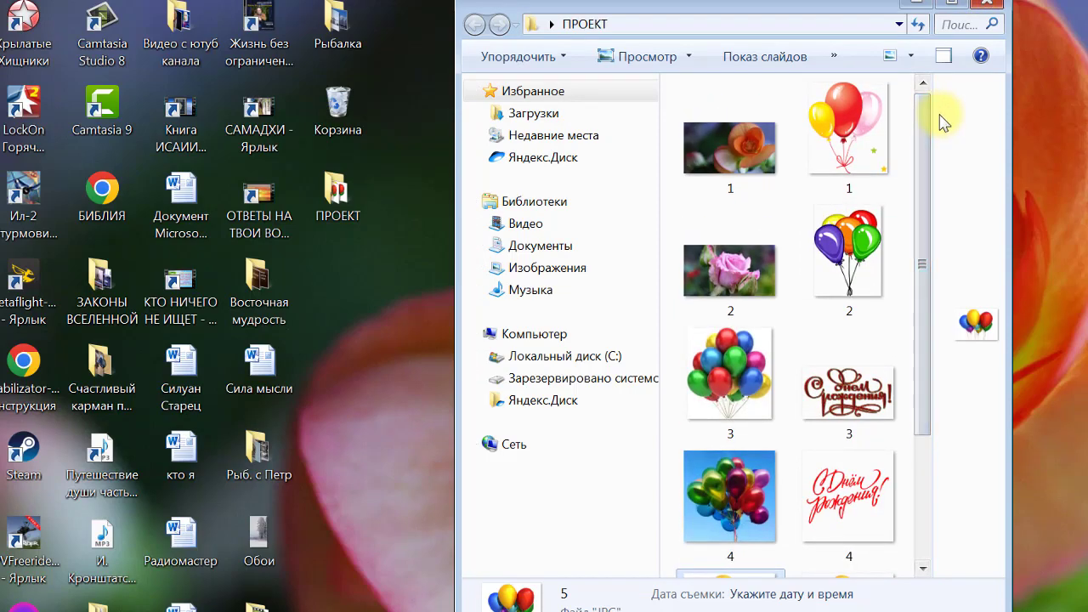